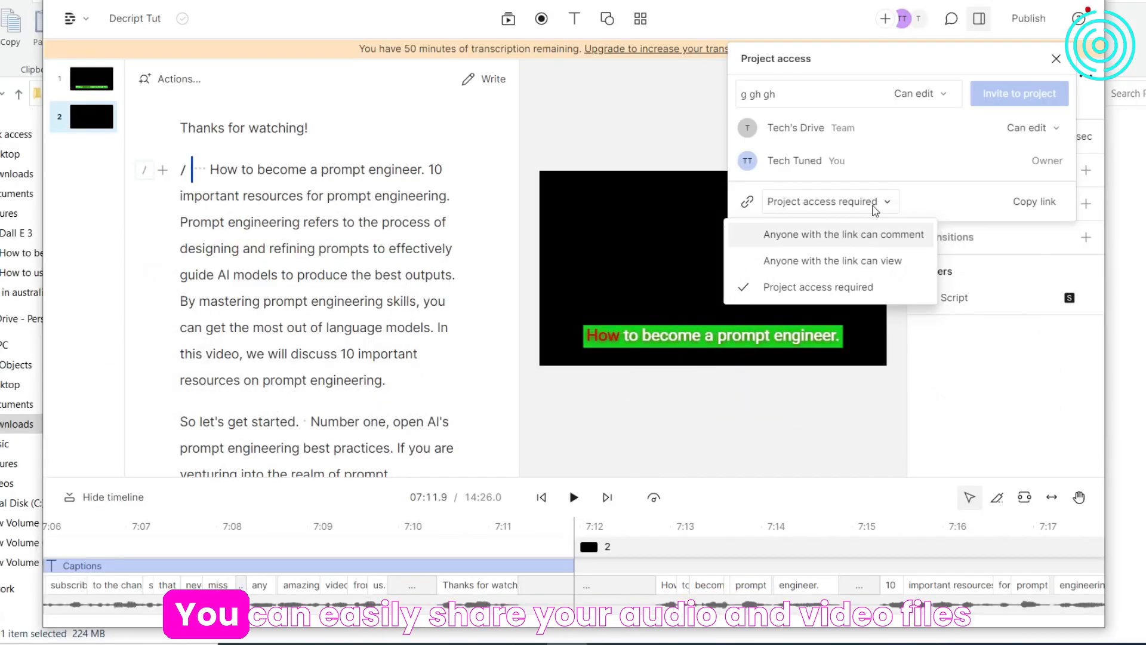
- Allow anyone with the link to comment on the project and enter the invitee's e-mail address with edit permission
{"action": "left_click", "coordinate": [862, 234]}
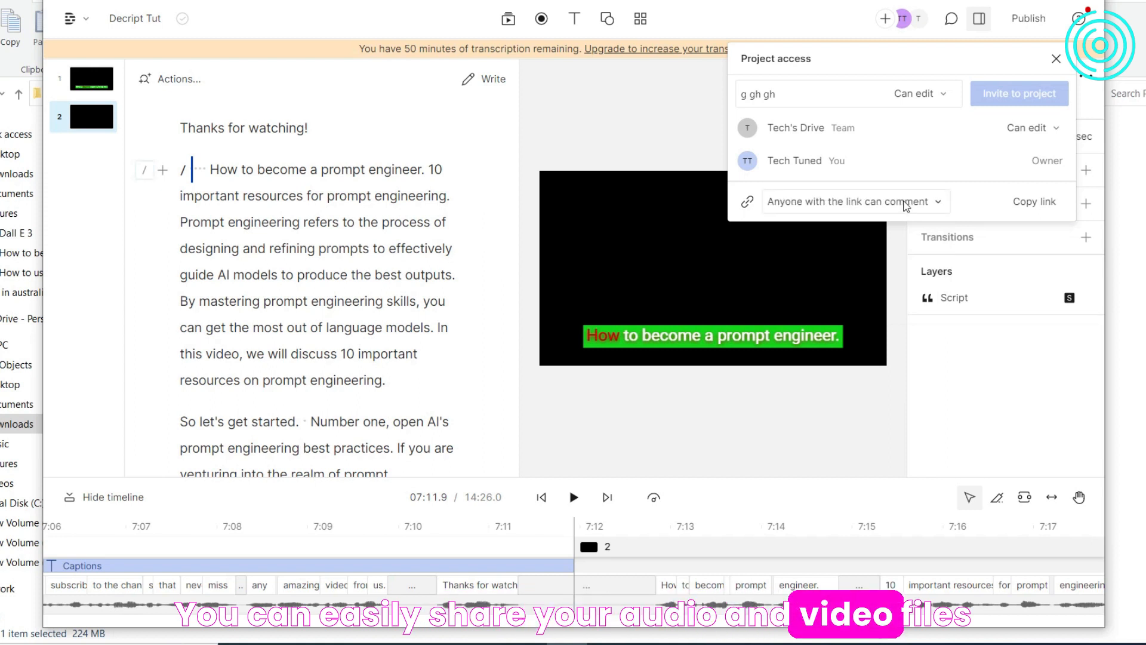
{"action": "left_click", "coordinate": [805, 91]}
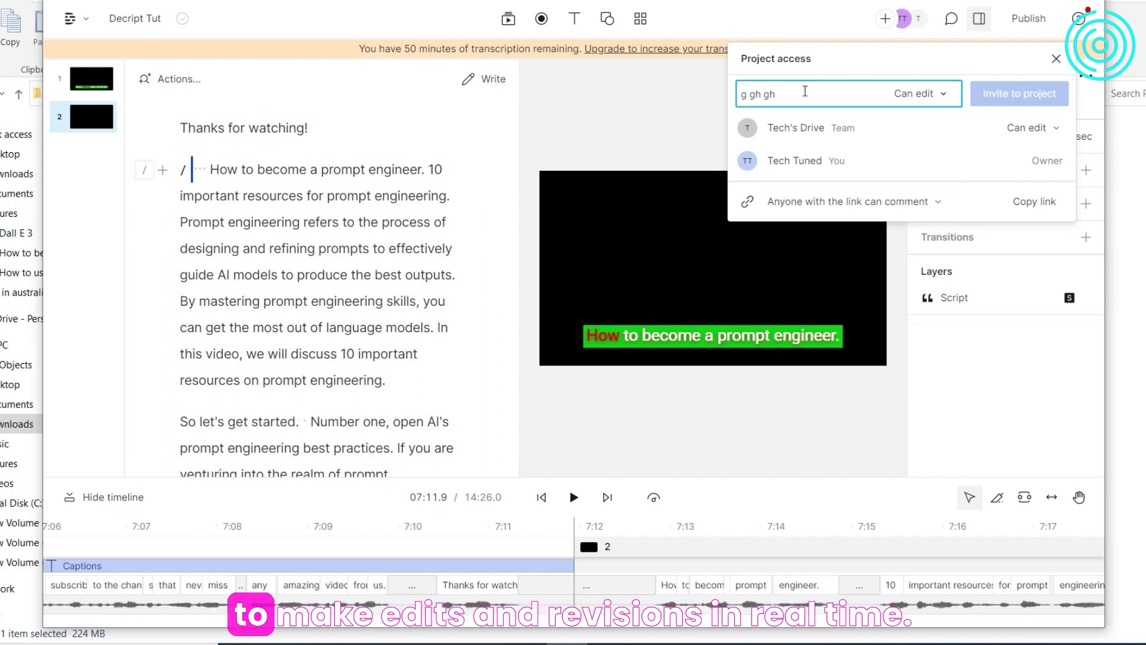
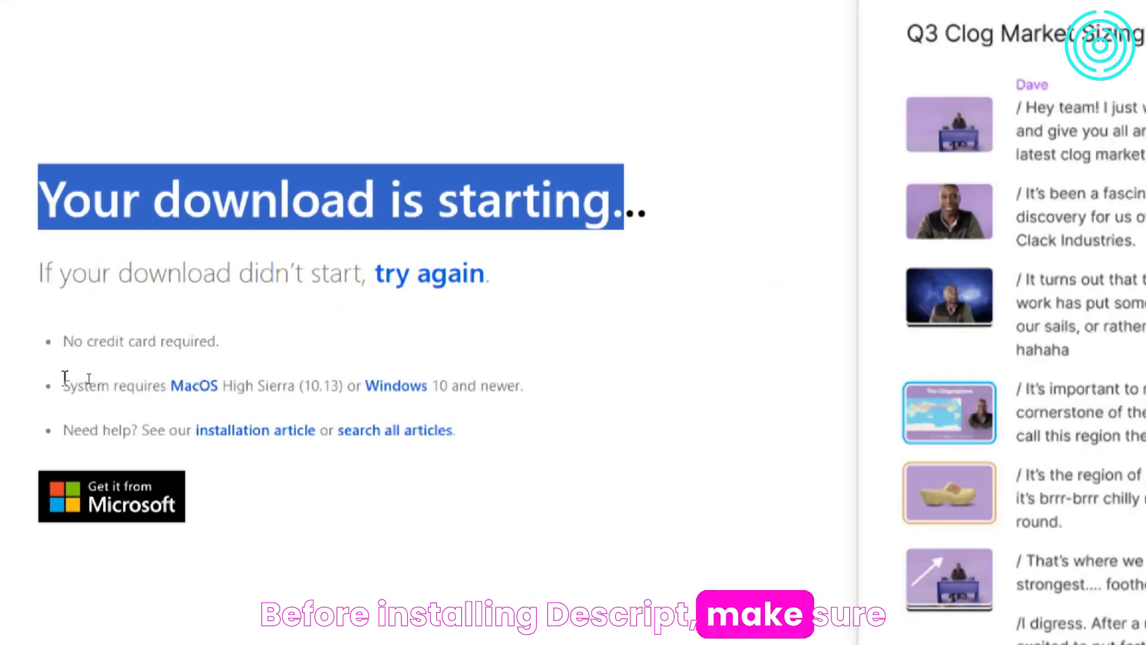
- Examine the system requirements and help links on the Descript download page
{"action": "left_click_drag", "start_coordinate": [63, 387], "coordinate": [242, 388]}
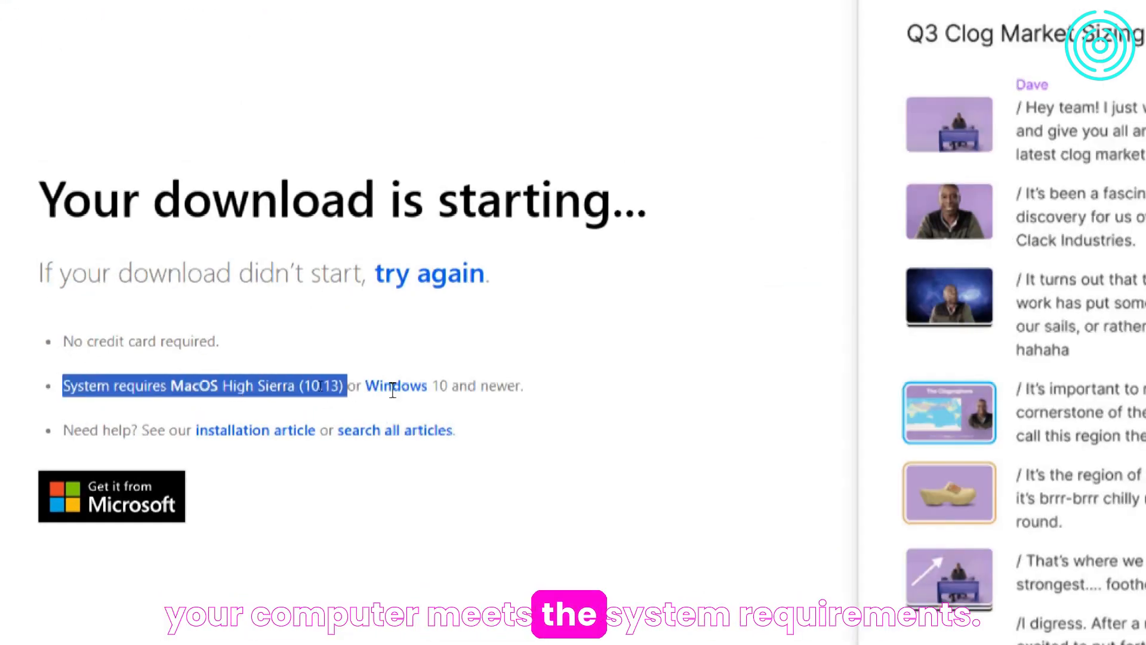
{"action": "left_click_drag", "start_coordinate": [483, 389], "coordinate": [524, 395]}
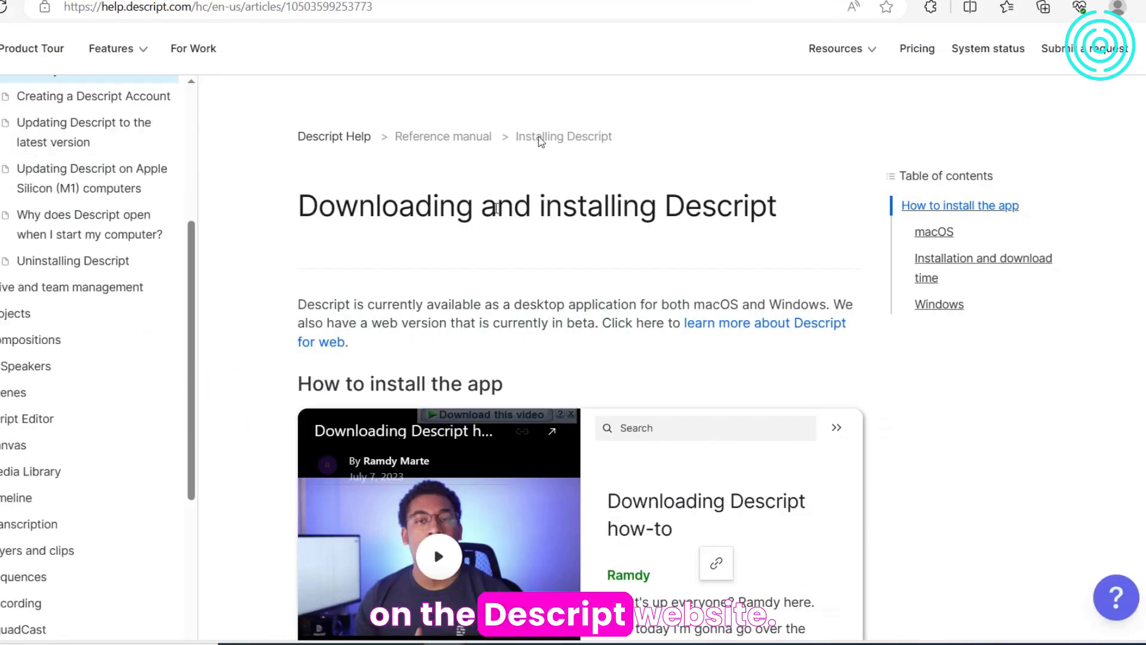
{"action": "scroll", "coordinate": [504, 220], "scroll_direction": "down", "scroll_amount": 2}
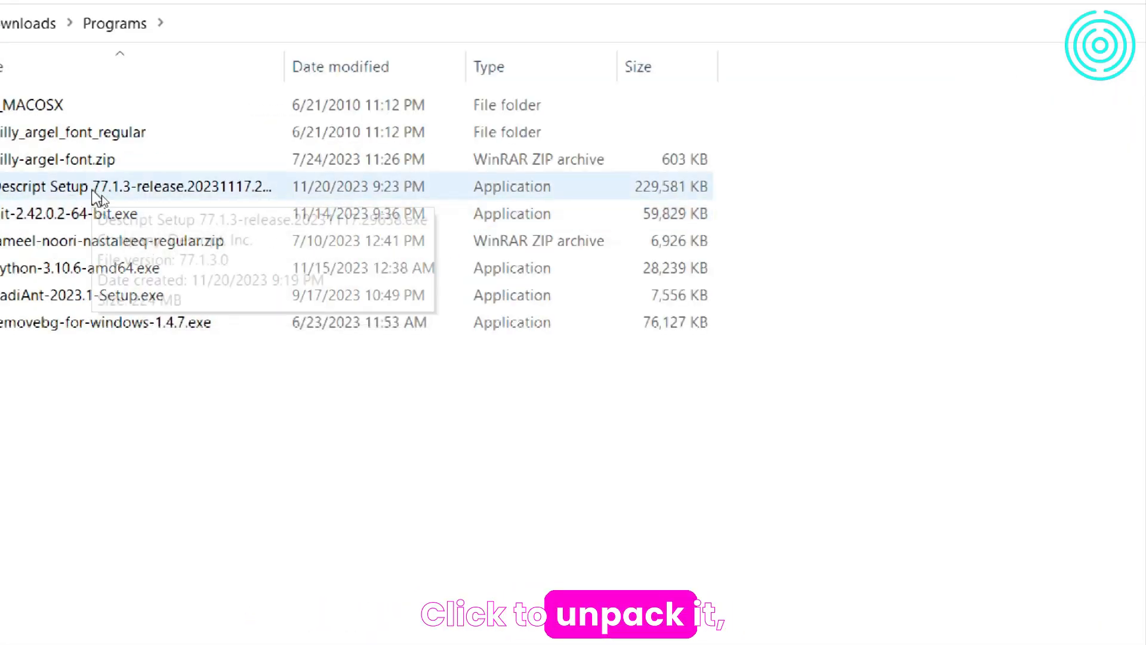
- Install Descript from the downloaded setup file and sign in, choosing Creator as the type of use
{"action": "double_click", "coordinate": [95, 189]}
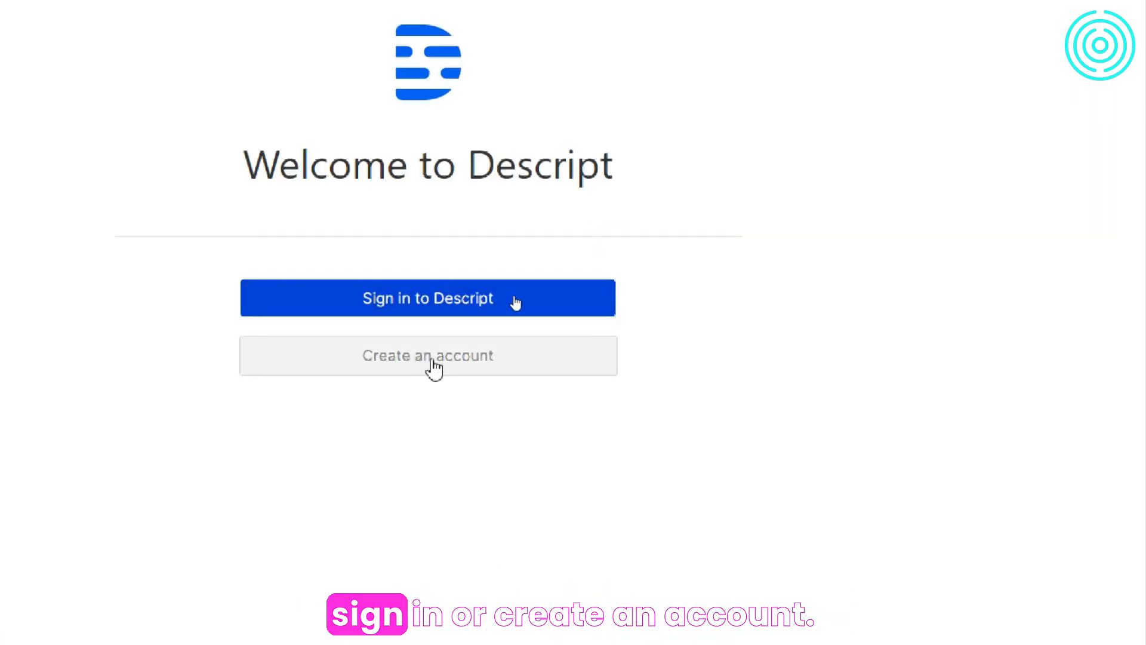
{"action": "left_click", "coordinate": [450, 297]}
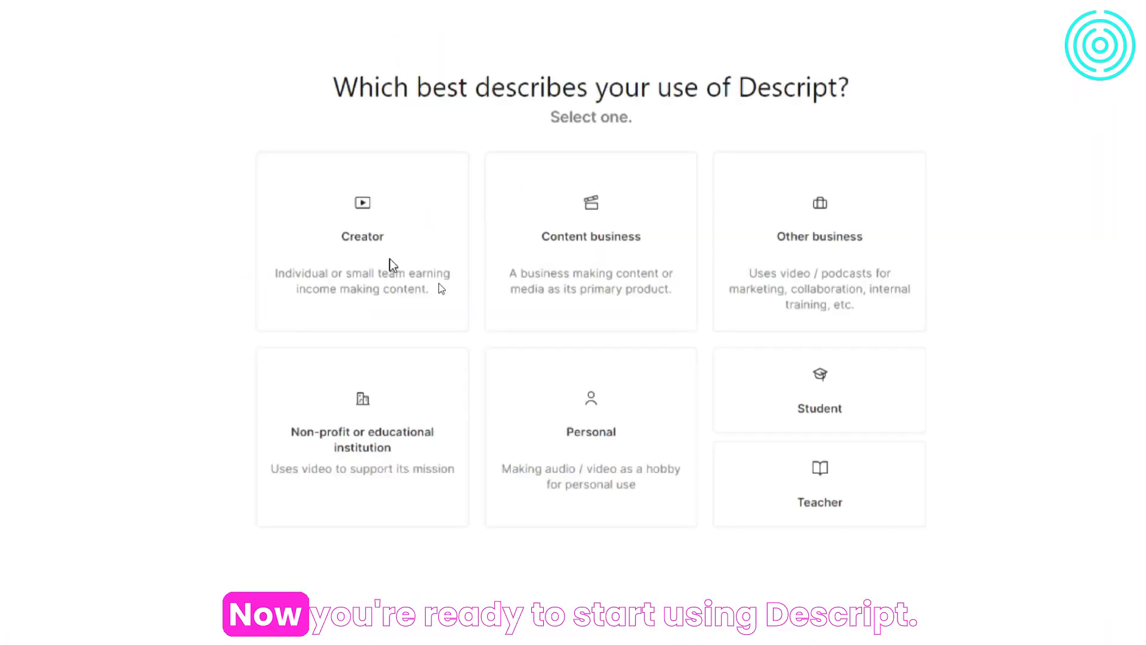
{"action": "left_click", "coordinate": [392, 265]}
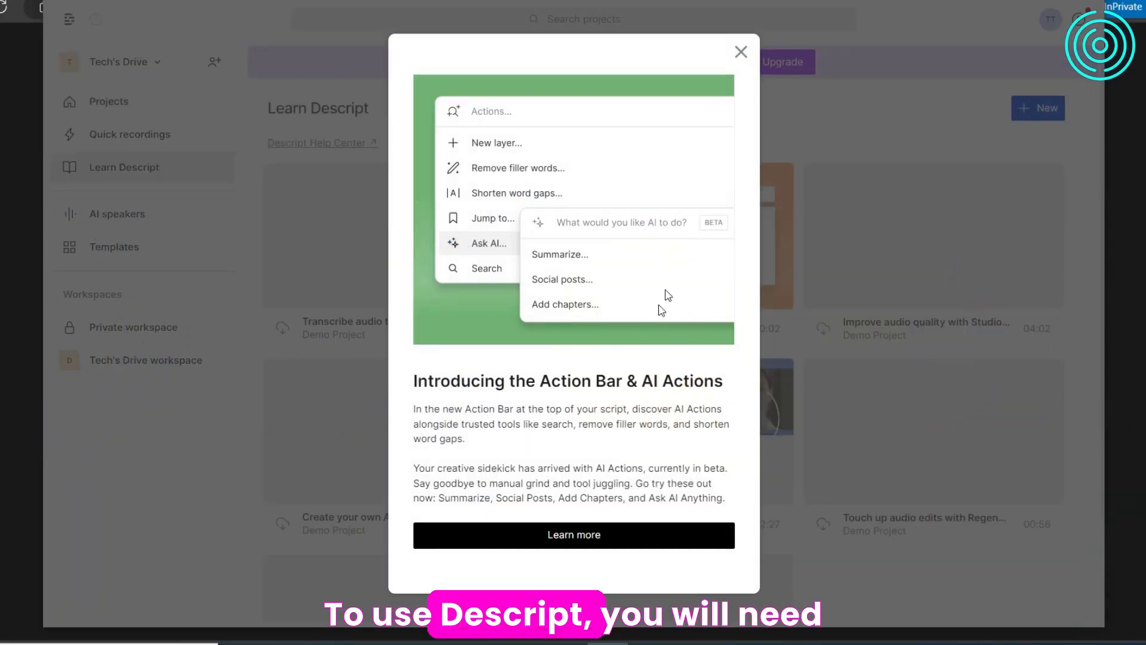
- Open the projects overview and examine the drive's options for settings and adding a new drive
{"action": "left_click", "coordinate": [741, 51]}
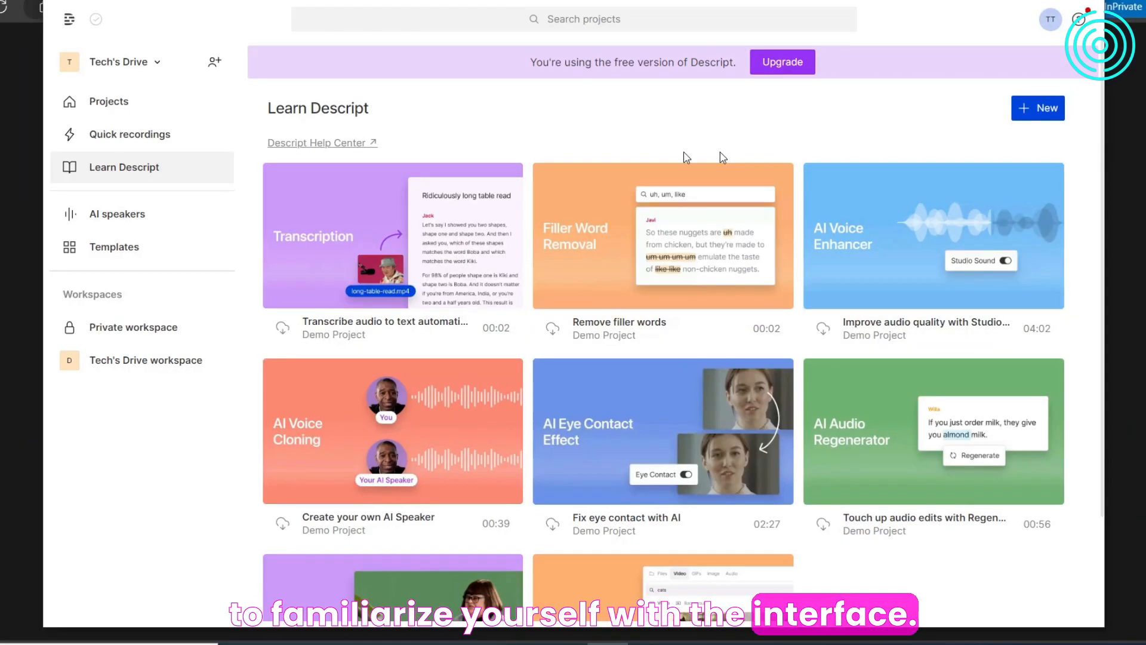
{"action": "left_click", "coordinate": [110, 102]}
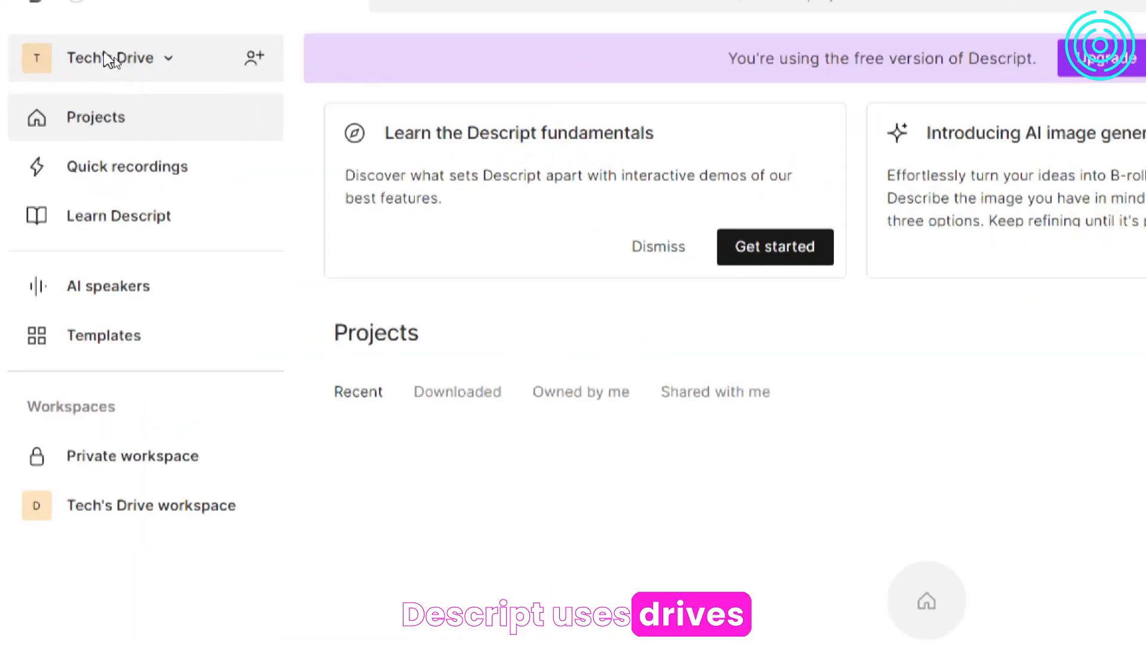
{"action": "left_click", "coordinate": [110, 59]}
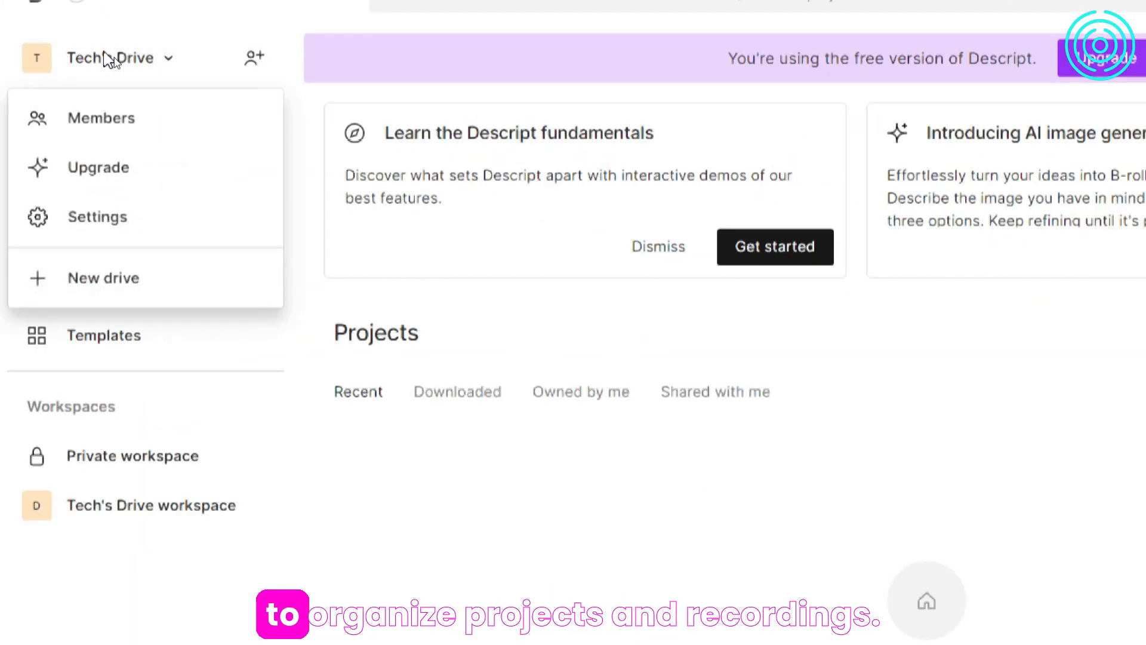
{"action": "left_click", "coordinate": [112, 221]}
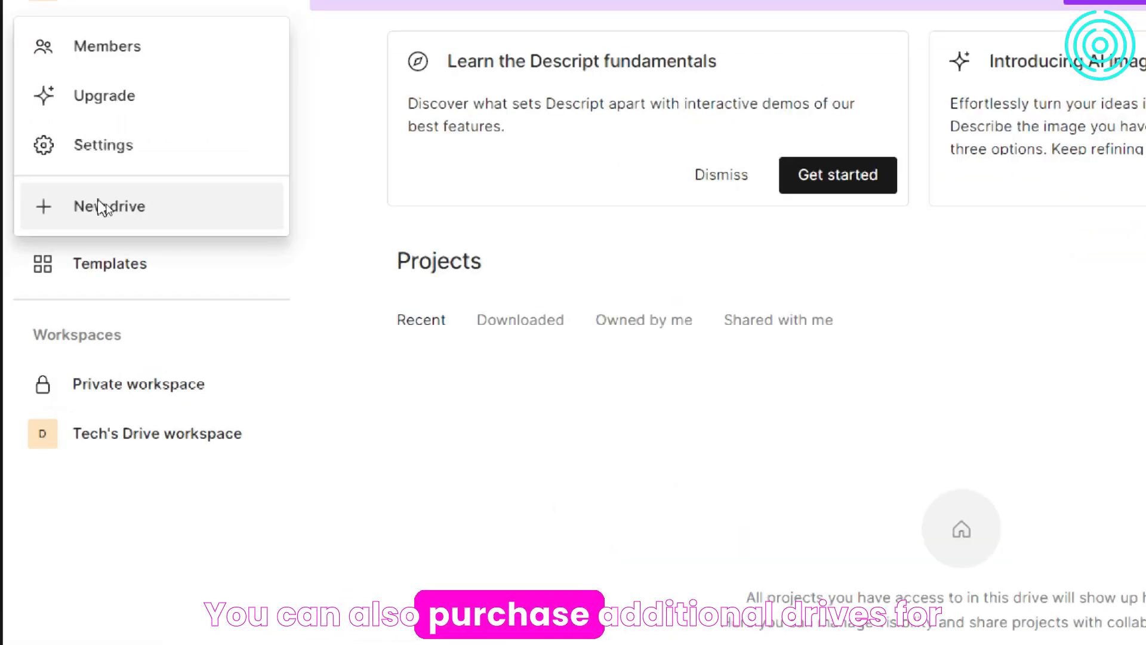
{"action": "left_click", "coordinate": [103, 206]}
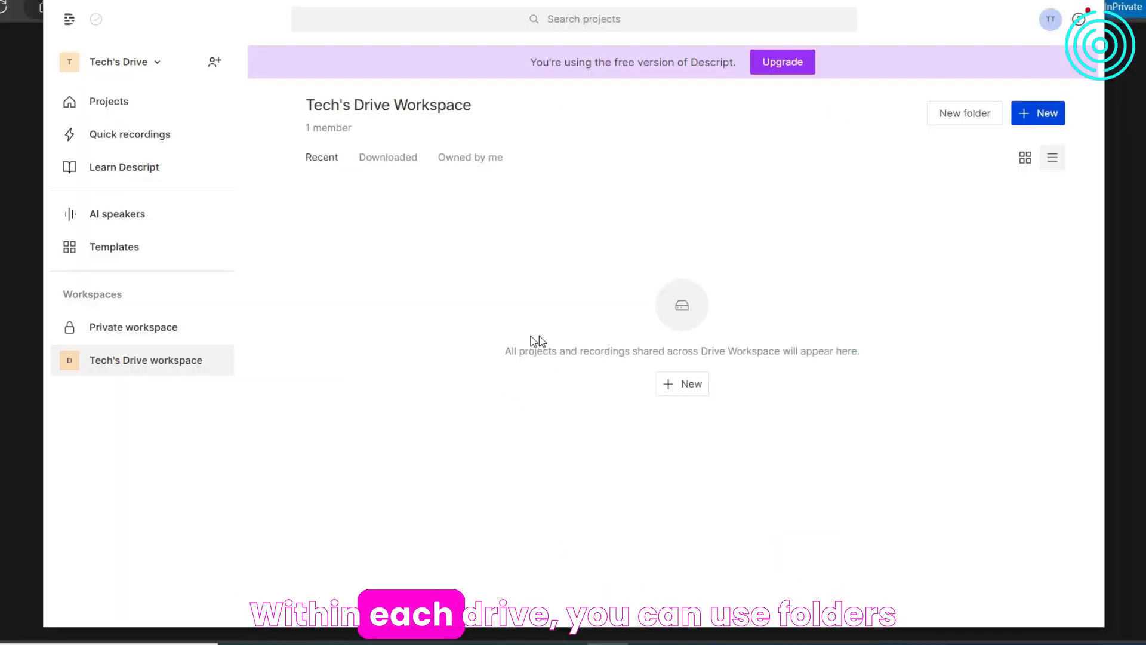
- Create an audio project in the Tech's Drive workspace and name it Descript Tutorial
{"action": "left_click", "coordinate": [129, 335]}
{"action": "left_click", "coordinate": [160, 375]}
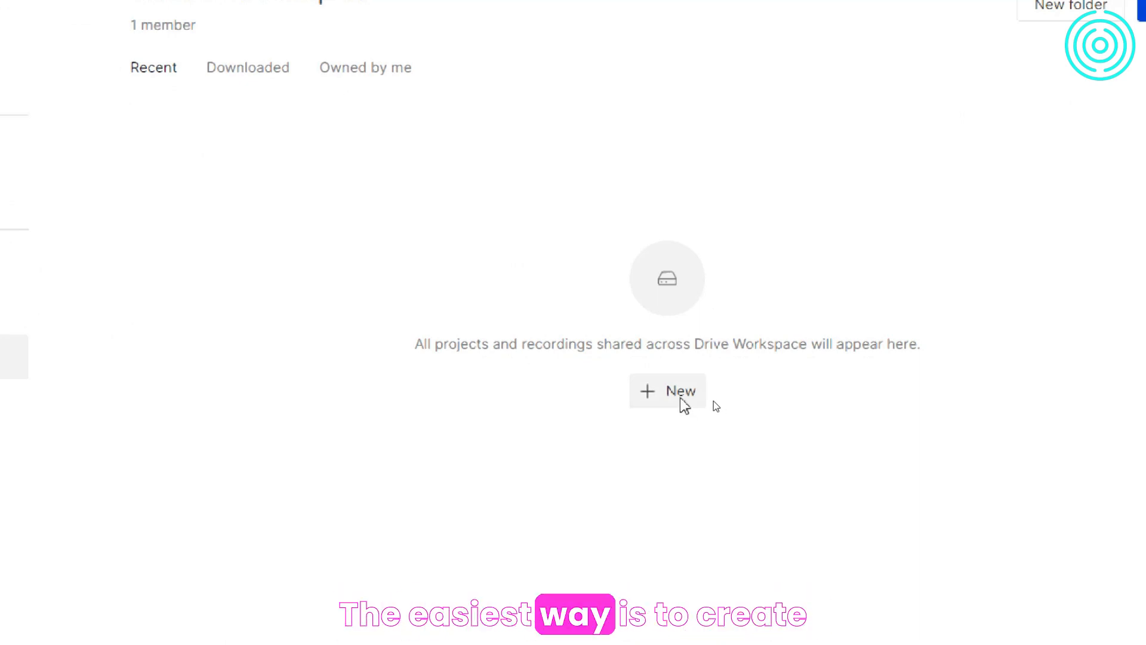
{"action": "left_click", "coordinate": [683, 401]}
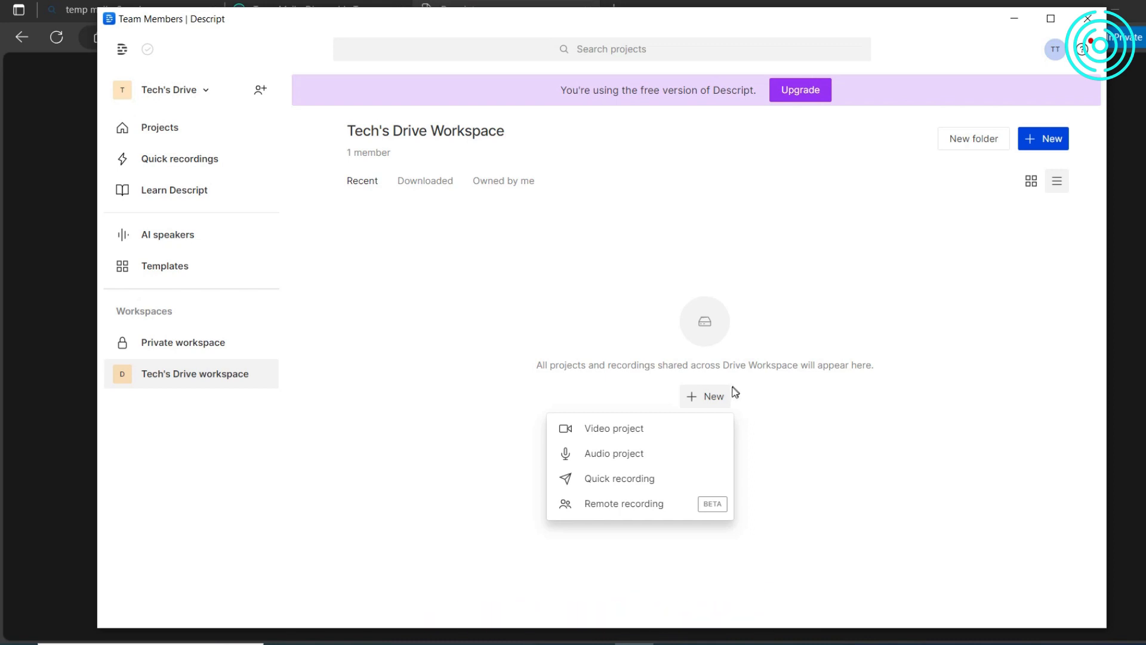
{"action": "left_click", "coordinate": [634, 459]}
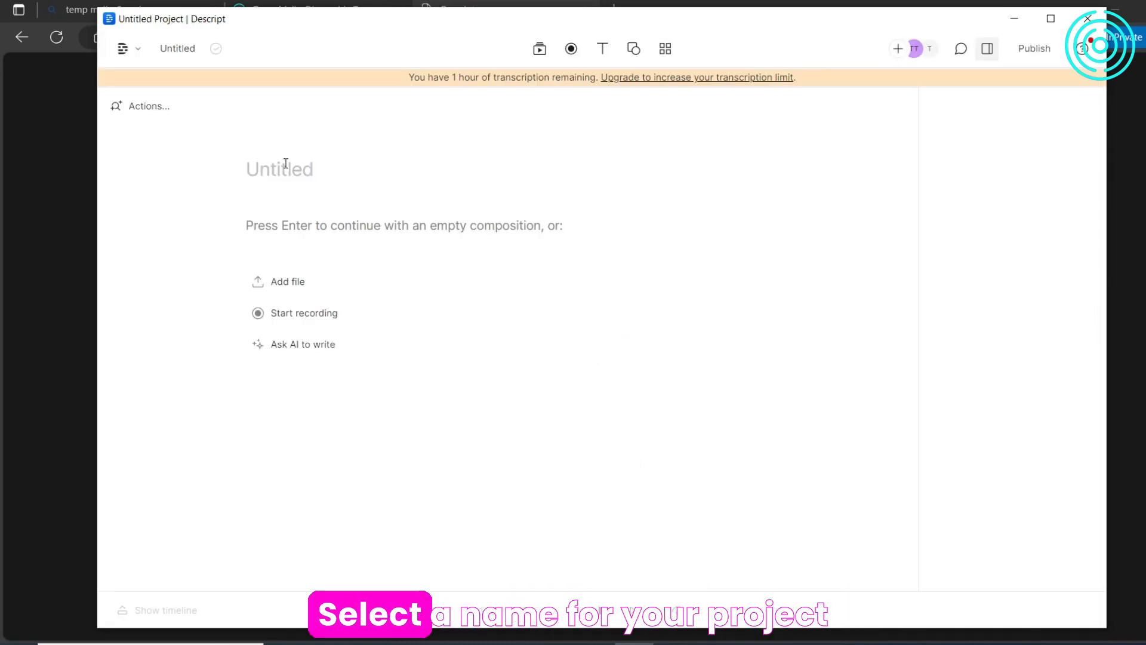
{"action": "left_click", "coordinate": [286, 163]}
{"action": "type", "text": "Descript Tutorial"}
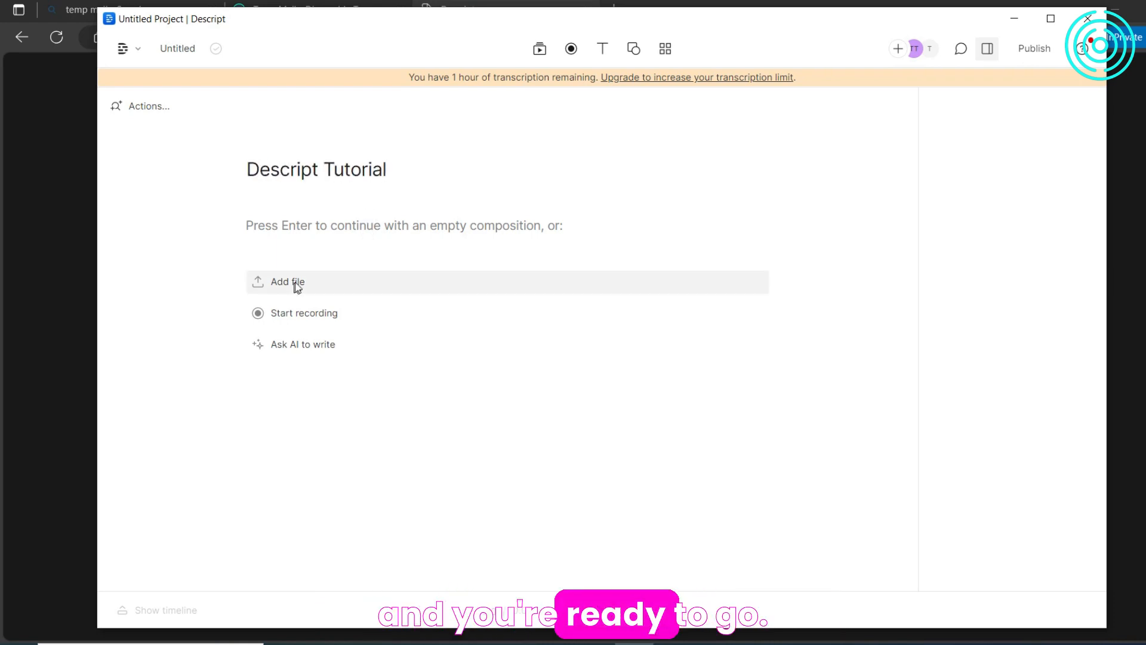
{"action": "key", "text": "Return"}
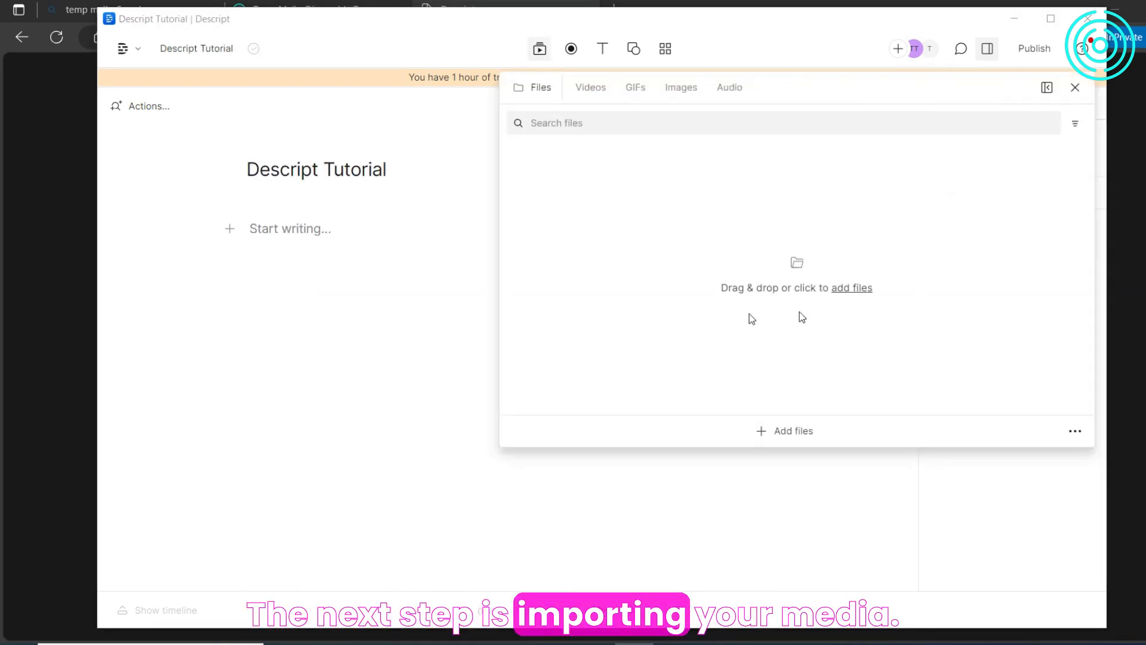
- Add a media file from the computer to the project's files
{"action": "left_click", "coordinate": [802, 317]}
{"action": "left_click", "coordinate": [385, 183]}
{"action": "left_click_drag", "start_coordinate": [384, 184], "coordinate": [779, 278]}
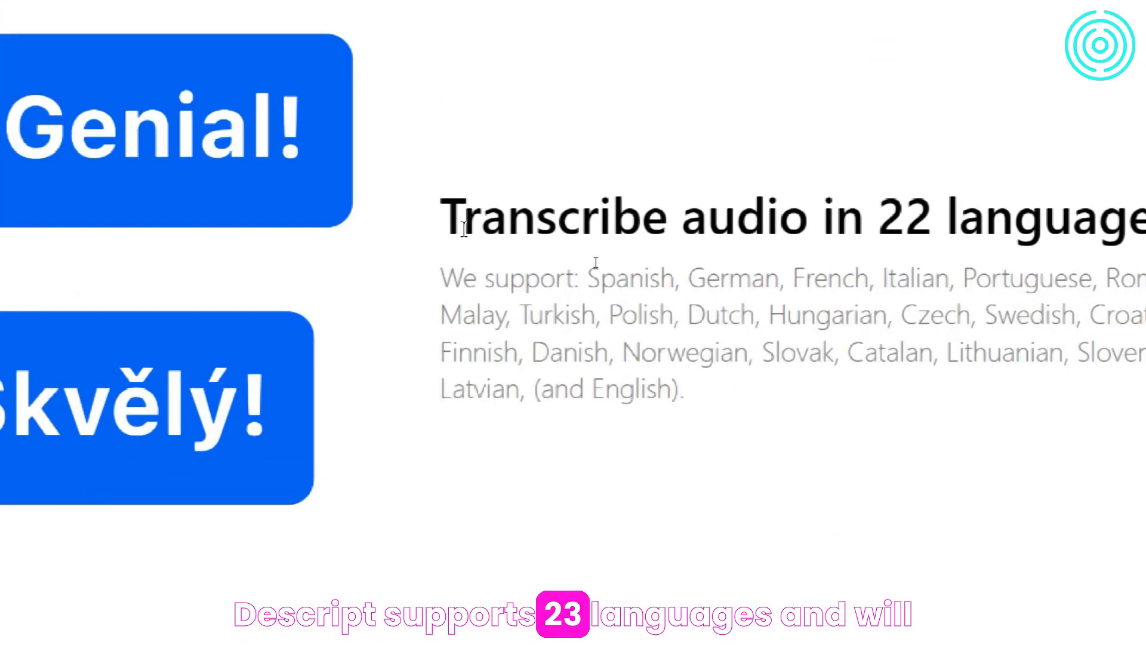
- Examine the list of supported transcription languages and the language and speaker-count options for the imported WAV file
{"action": "left_click_drag", "start_coordinate": [441, 216], "coordinate": [1095, 366]}
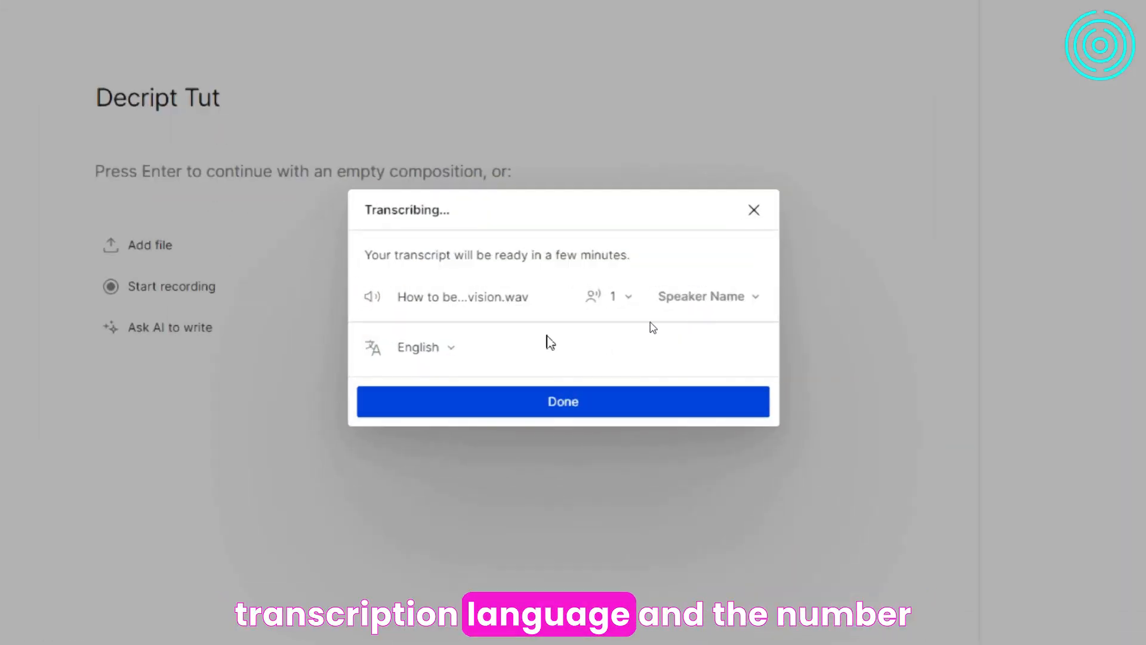
{"action": "left_click", "coordinate": [444, 348]}
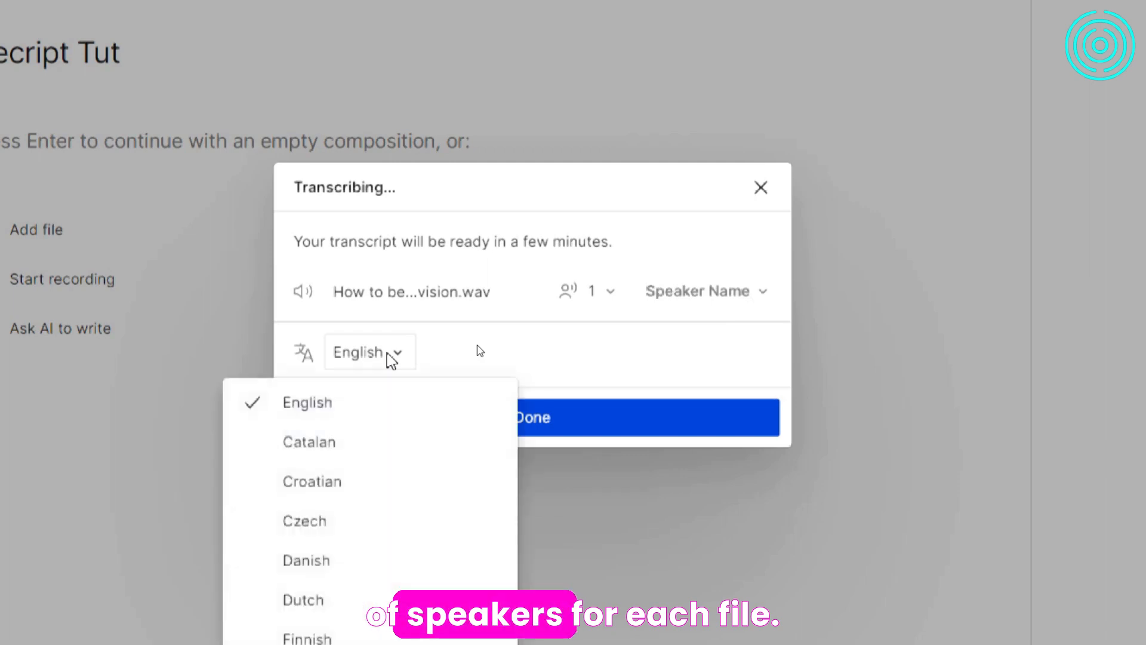
{"action": "left_click", "coordinate": [363, 355]}
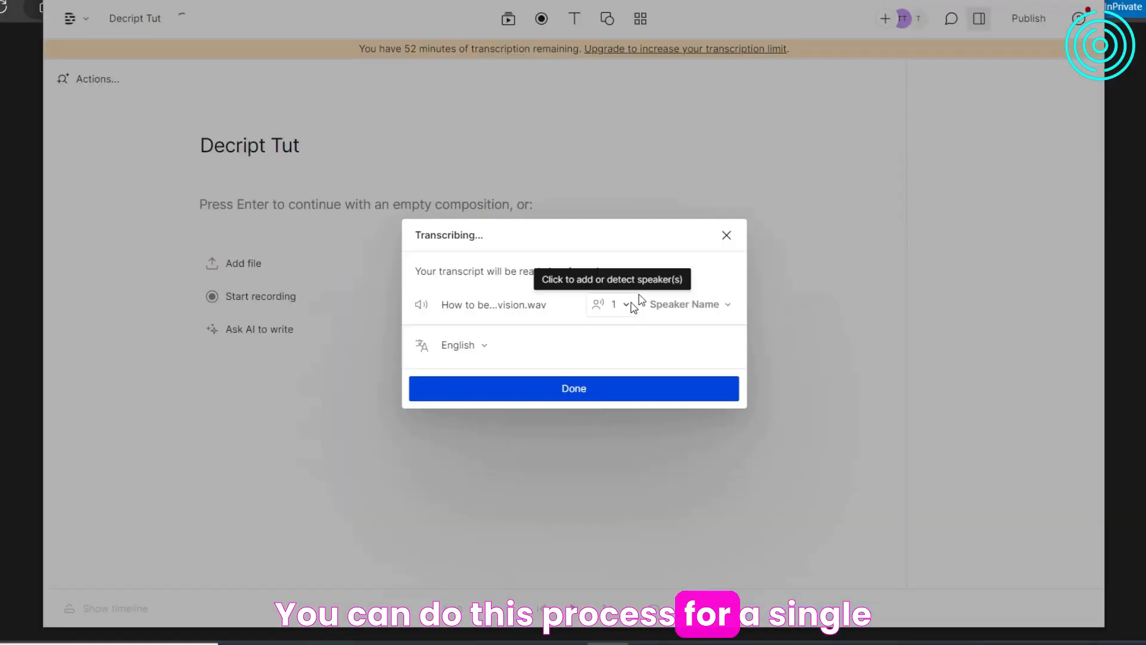
{"action": "left_click", "coordinate": [625, 306]}
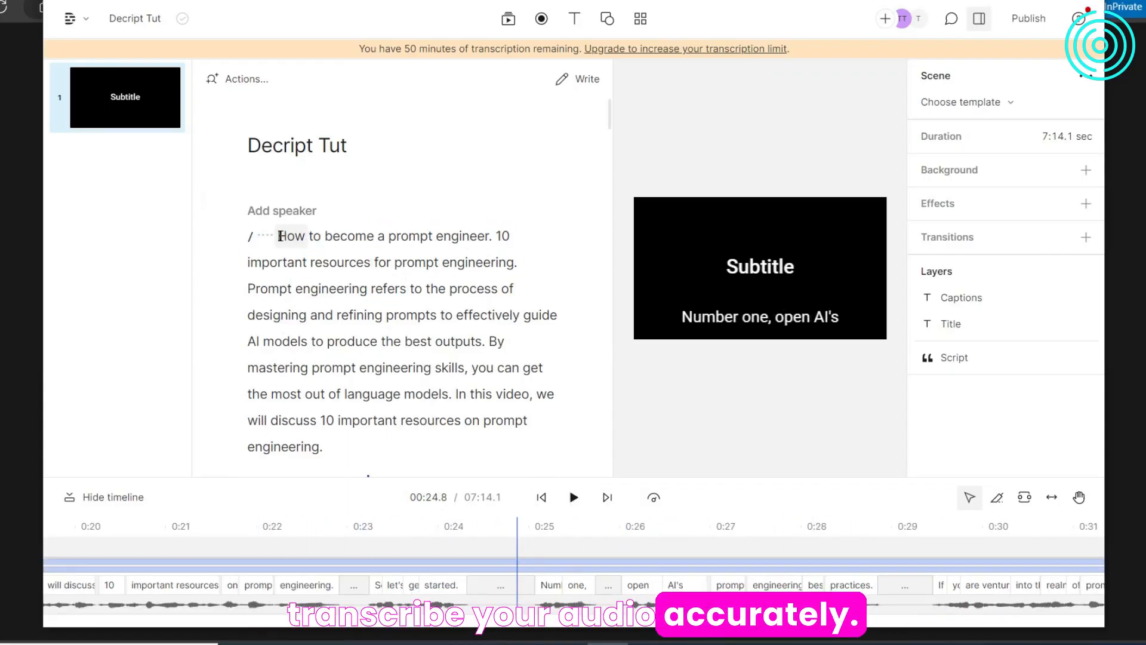
- Delete the silent gap before "How to become a prompt engineer" at the start of the script
{"action": "left_click", "coordinate": [277, 235]}
{"action": "key", "text": "BackSpace"}
{"action": "key", "text": "BackSpace"}
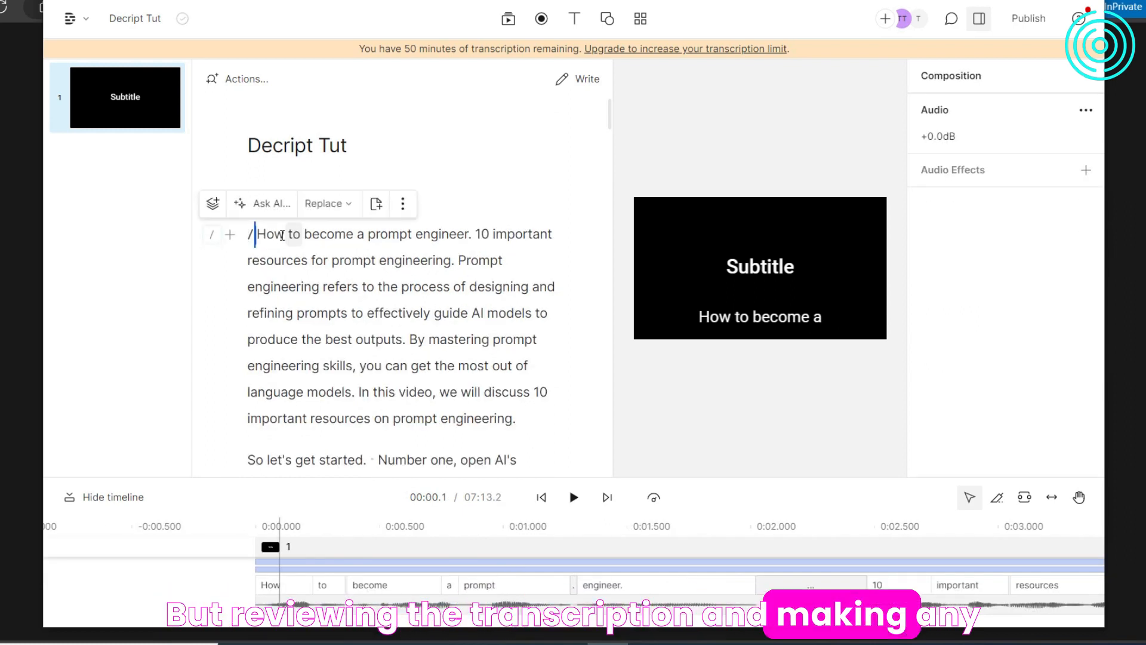
- Start a new paragraph at "10 important resources for prompt engineering" in the script
{"action": "left_click", "coordinate": [257, 237]}
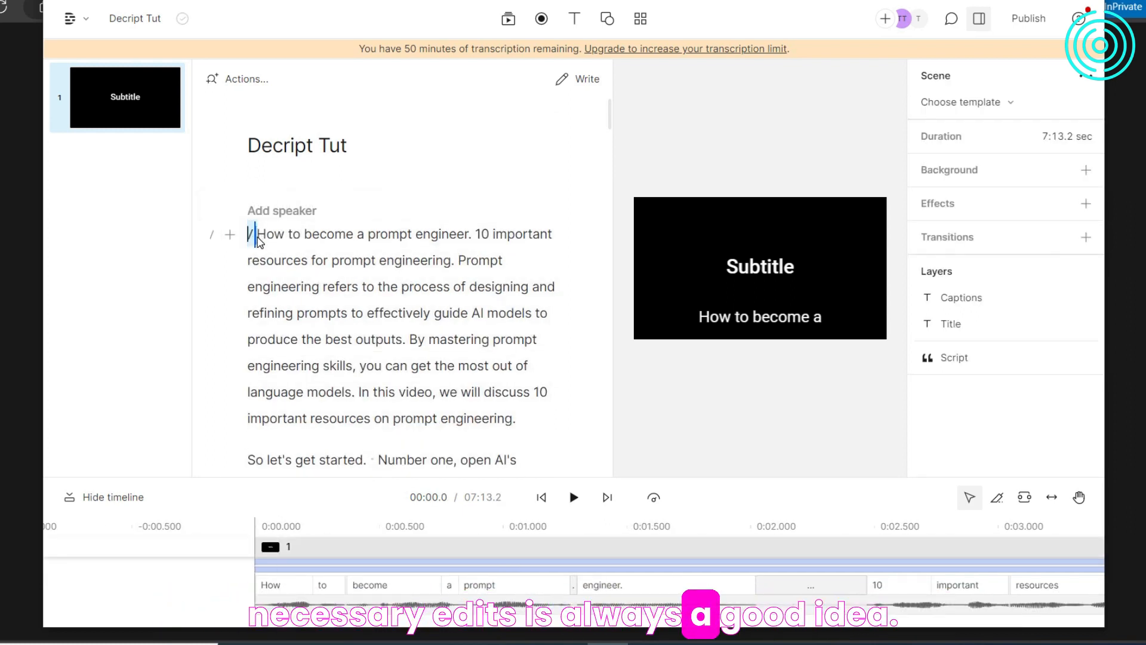
{"action": "left_click", "coordinate": [380, 261]}
{"action": "left_click", "coordinate": [258, 238]}
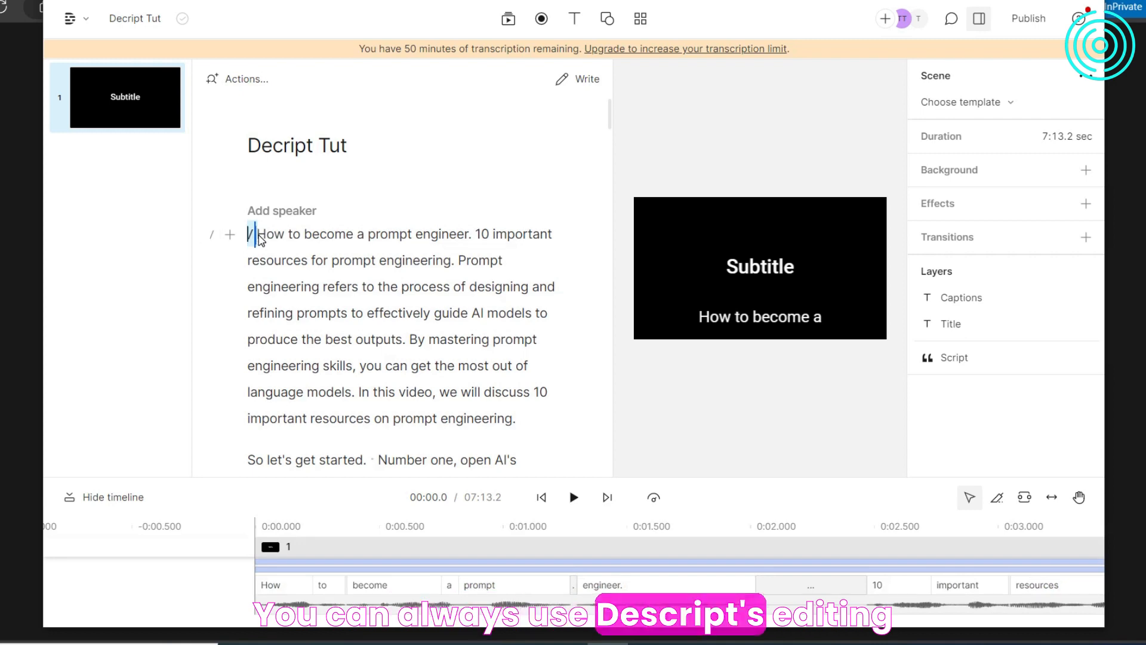
{"action": "left_click", "coordinate": [475, 234]}
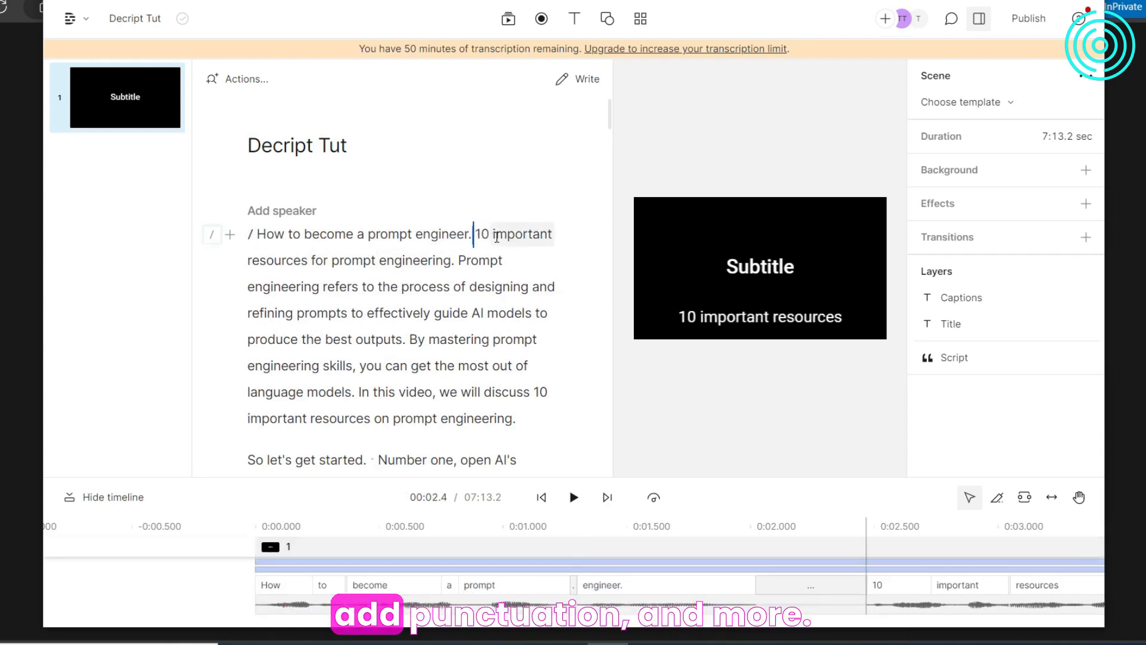
{"action": "key", "text": "Return"}
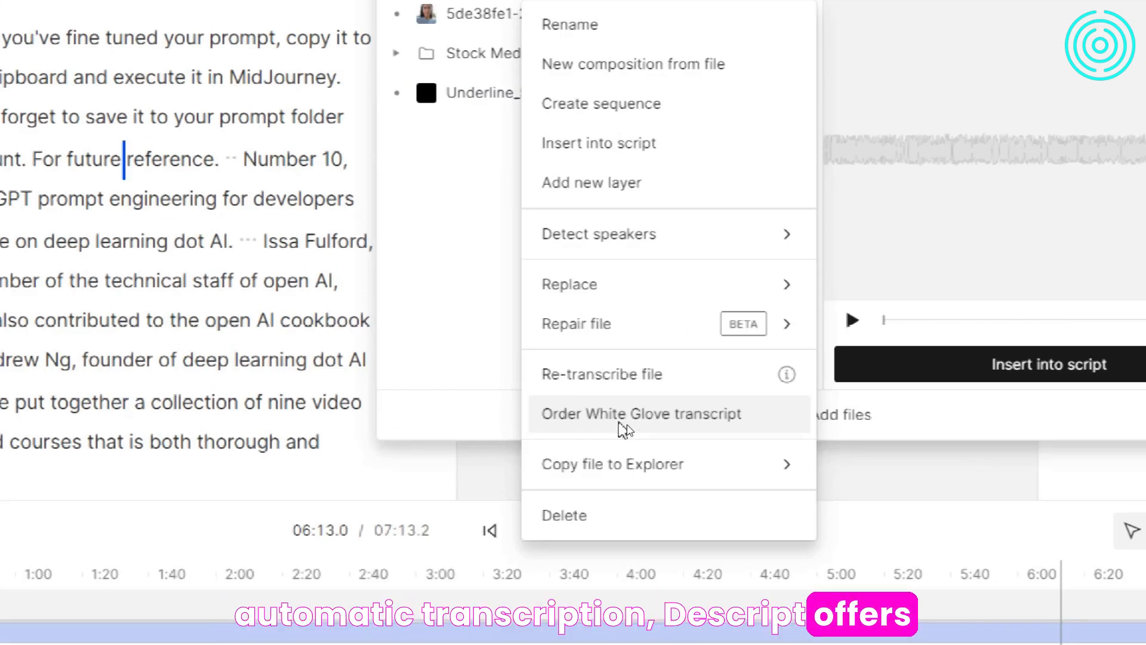
- Open the White Glove transcript order for the media file to check its price and terms
{"action": "left_click", "coordinate": [623, 427]}
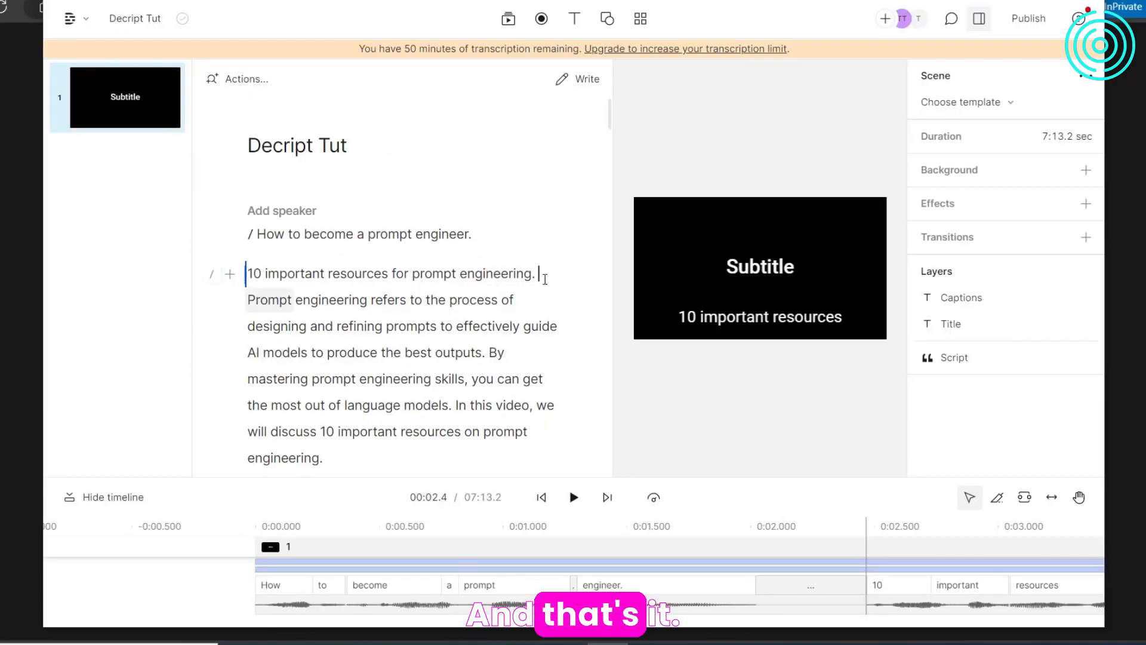
- Start a new paragraph at "Prompt engineering refers" and replace the comma after "Number one" with a period
{"action": "key", "text": "Return"}
{"action": "key", "text": "Down"}
{"action": "key", "text": "Down"}
{"action": "key", "text": "Down"}
{"action": "key", "text": "Down"}
{"action": "key", "text": "Down"}
{"action": "key", "text": "Down"}
{"action": "key", "text": "Down"}
{"action": "key", "text": "Down"}
{"action": "key", "text": "Down"}
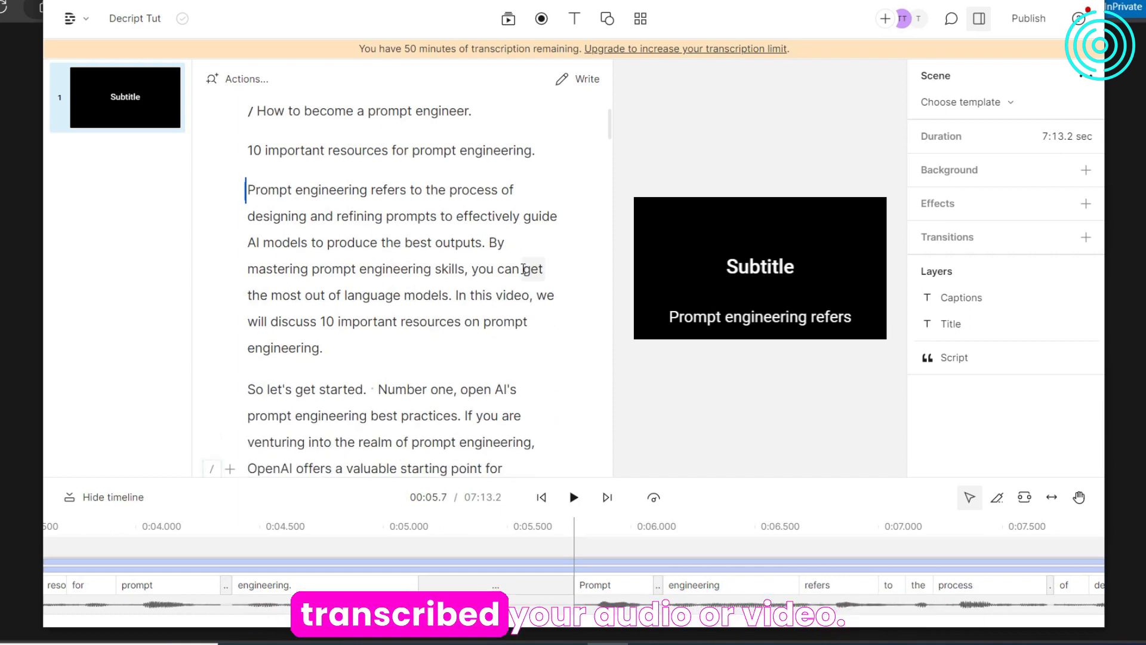
{"action": "left_click", "coordinate": [462, 392]}
{"action": "key", "text": "BackSpace"}
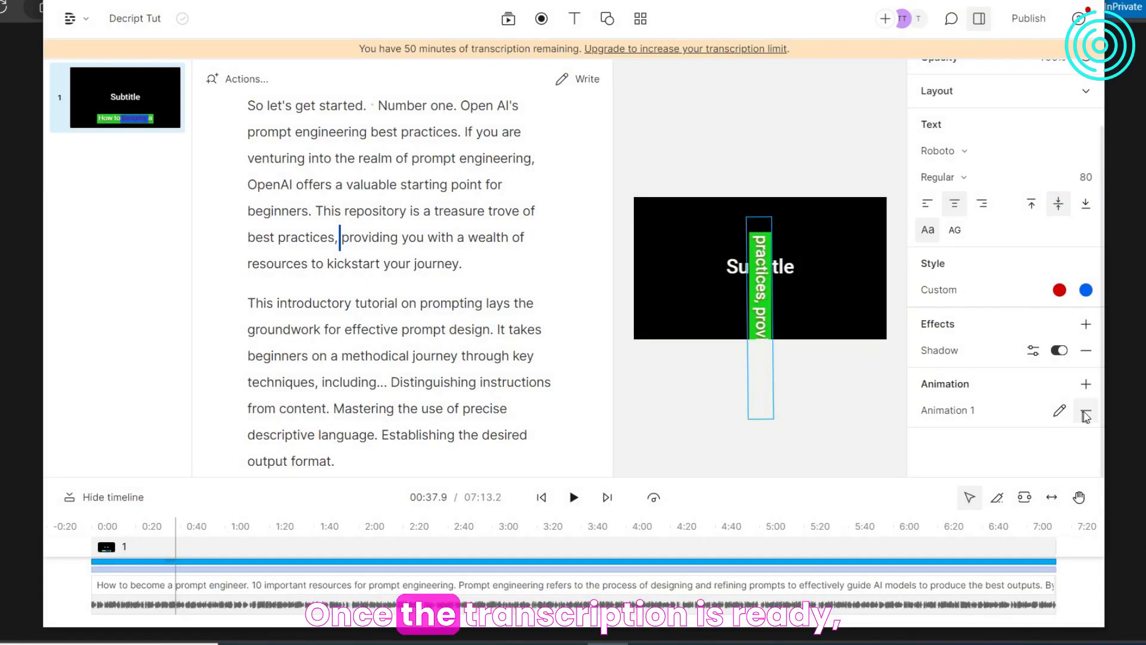
- Remove Animation 1 from the captions and play the composition to check them
{"action": "left_click", "coordinate": [1085, 413]}
{"action": "left_click", "coordinate": [573, 497]}
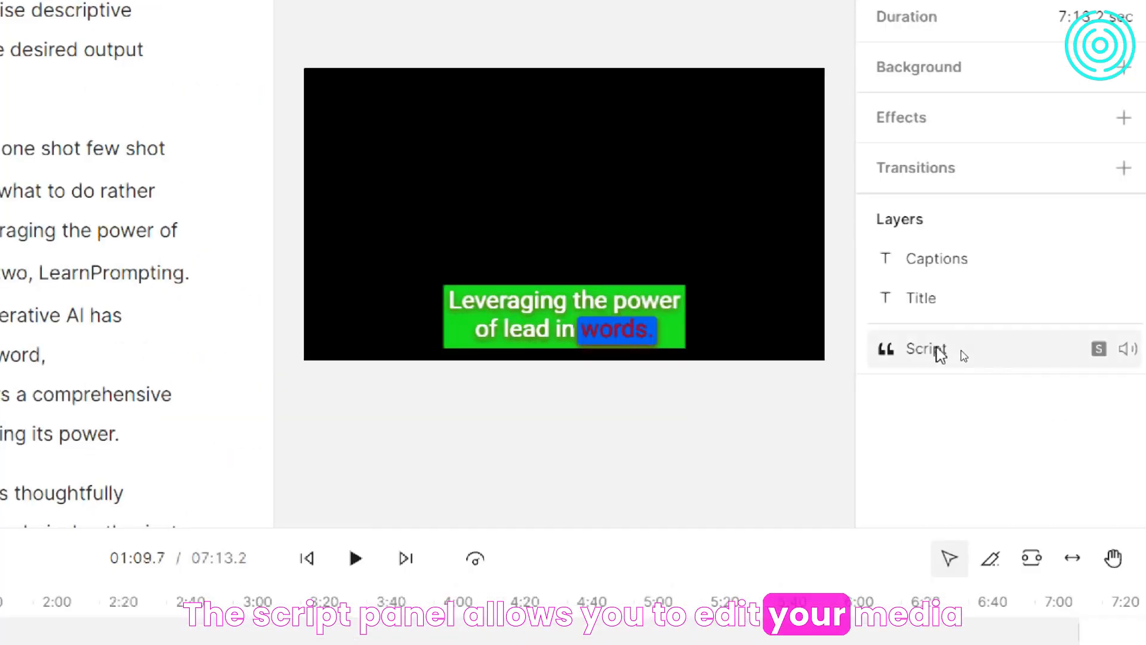
- Examine the Script layer and move the playhead to several points along the timeline to preview the captions there
{"action": "left_click", "coordinate": [930, 355]}
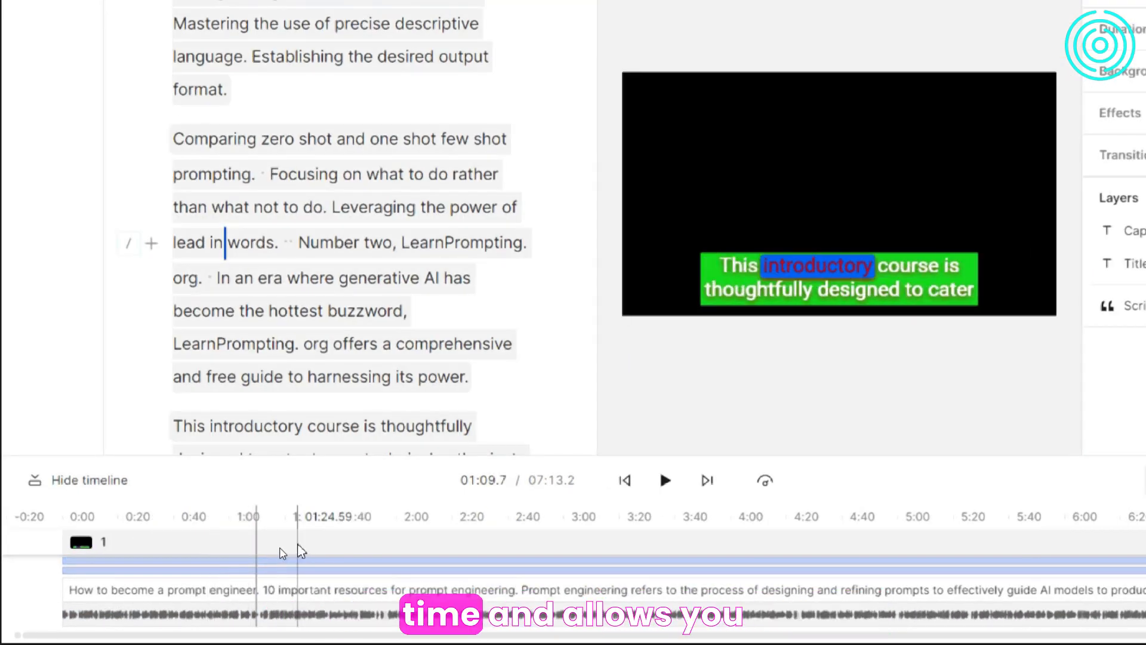
{"action": "left_click", "coordinate": [297, 548]}
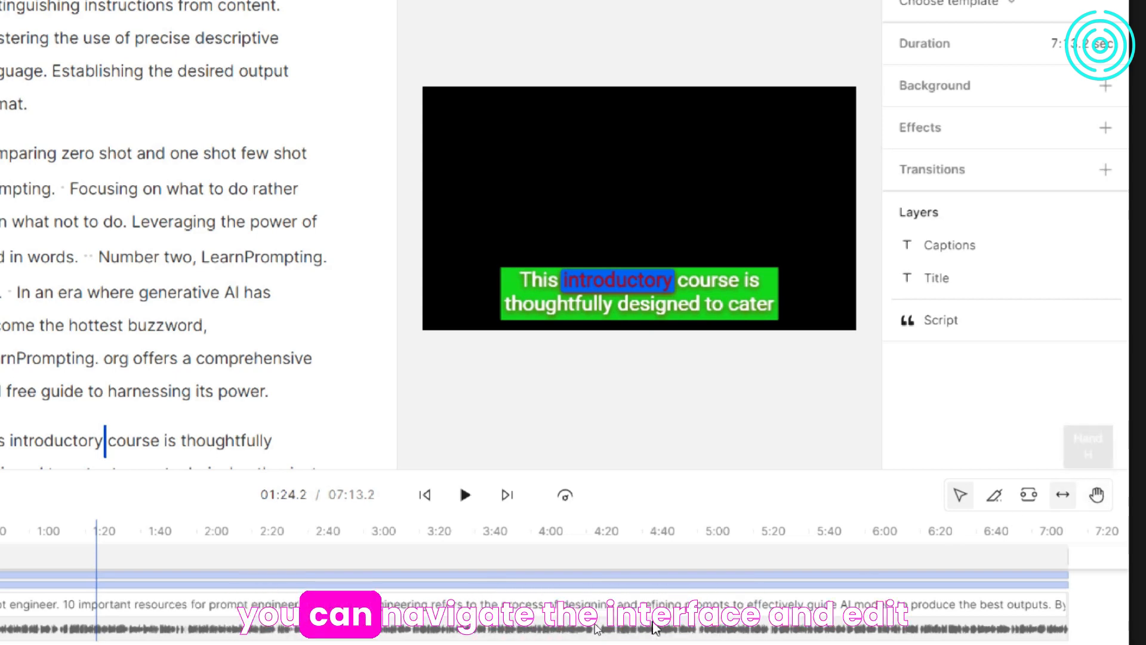
{"action": "left_click", "coordinate": [363, 630]}
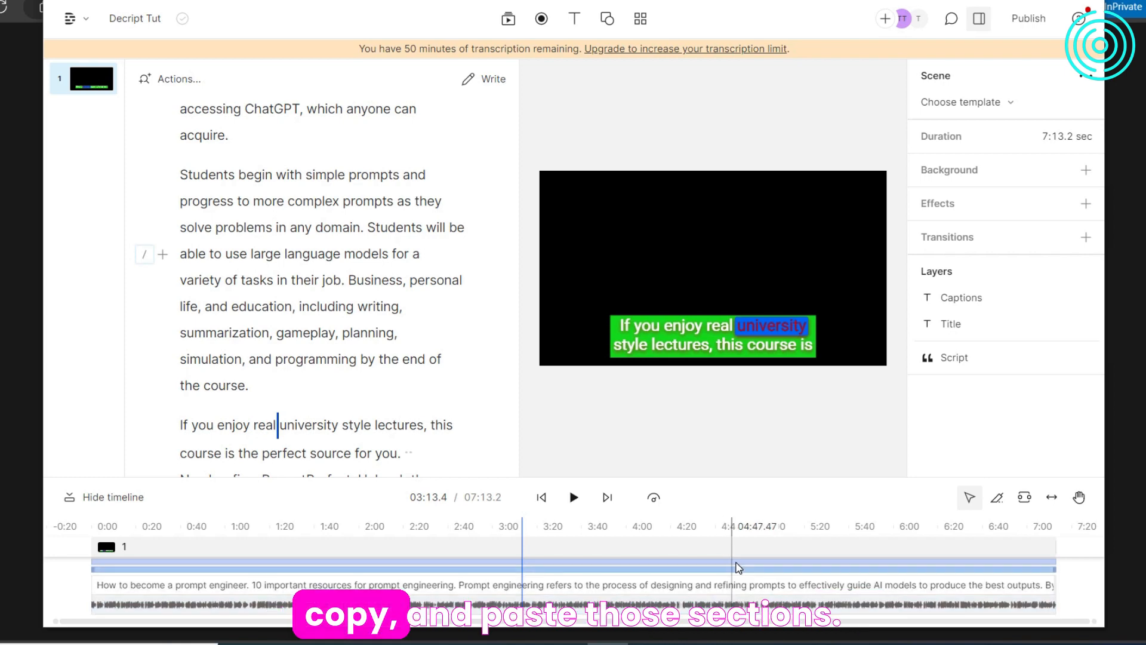
- Set the script track's audio volume to -6.0 dB
{"action": "left_click", "coordinate": [739, 614]}
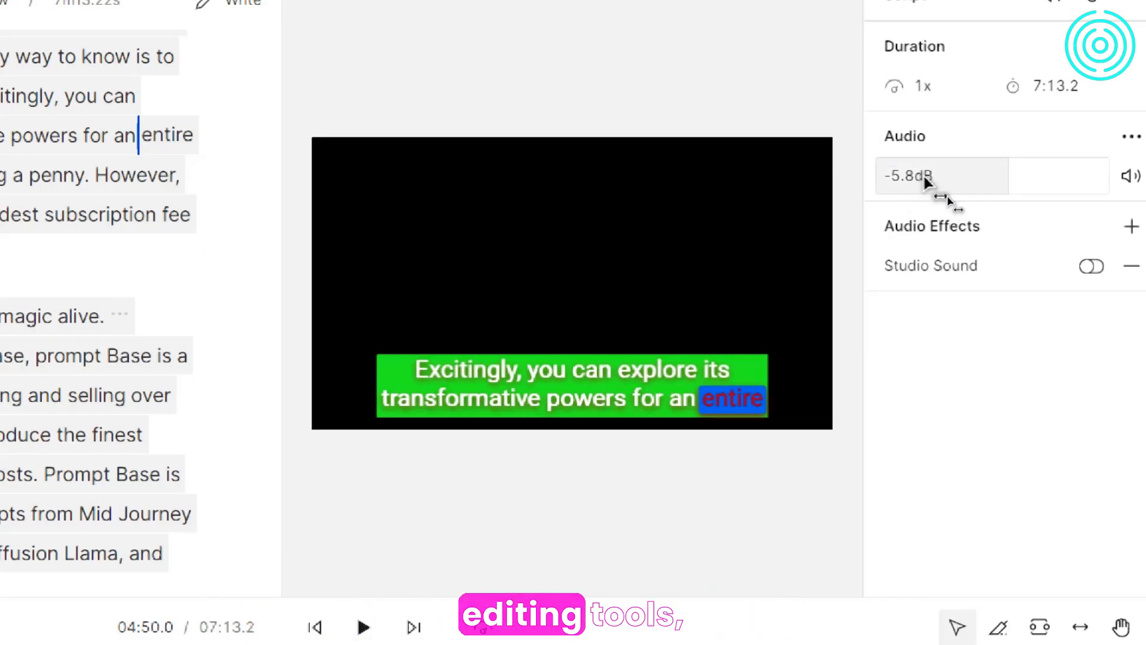
{"action": "left_click", "coordinate": [919, 175]}
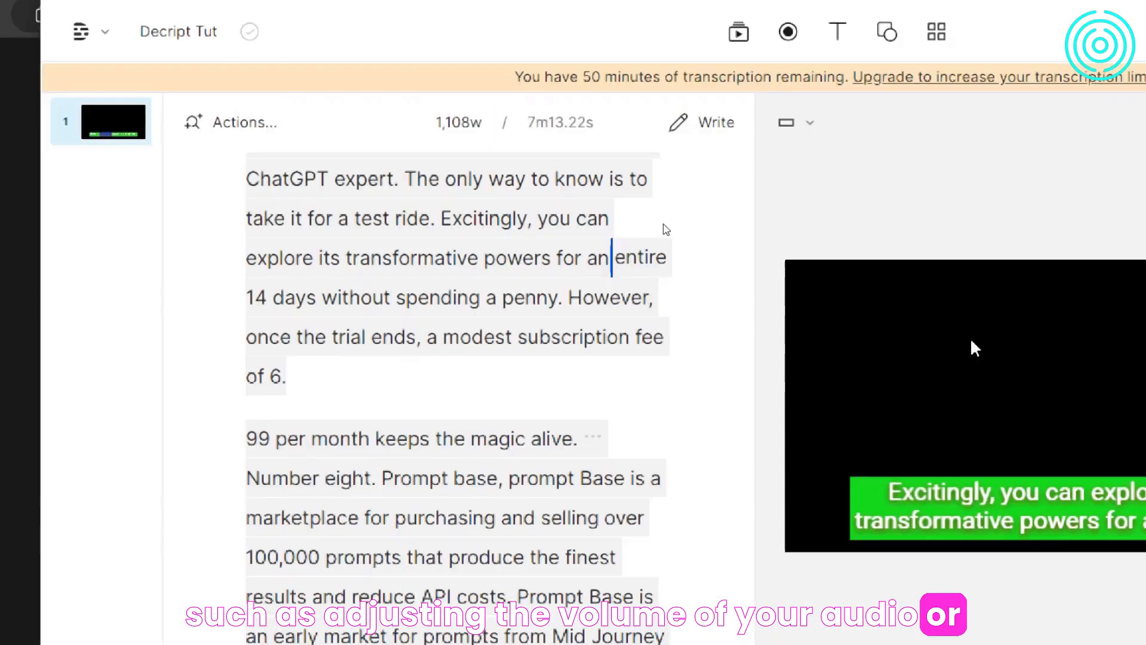
{"action": "type", "text": "-6.0"}
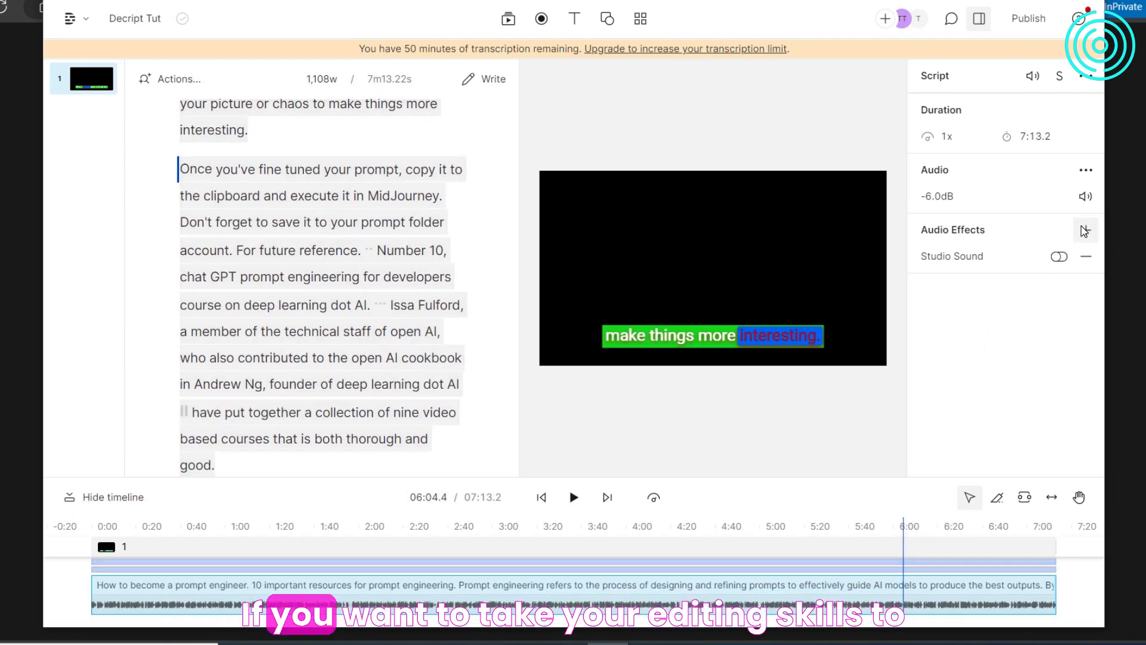
- Look through the Dynamics, EQ and Creative audio effects available for the script track
{"action": "left_click", "coordinate": [1085, 229]}
{"action": "mouse_move", "coordinate": [1019, 302]}
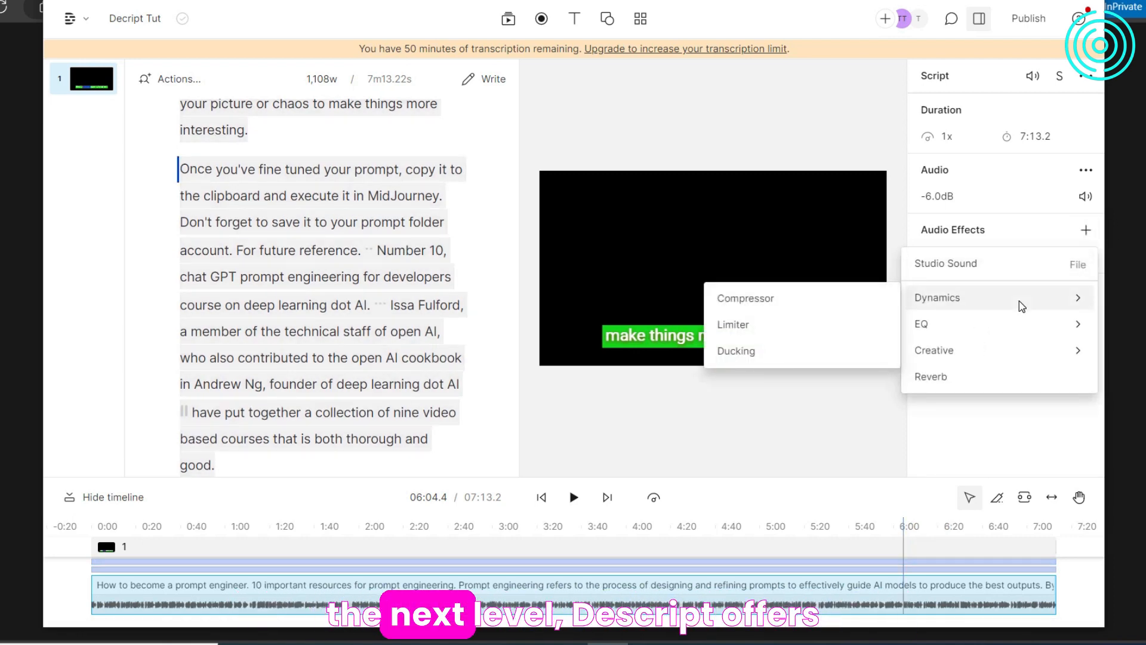
{"action": "mouse_move", "coordinate": [1005, 330]}
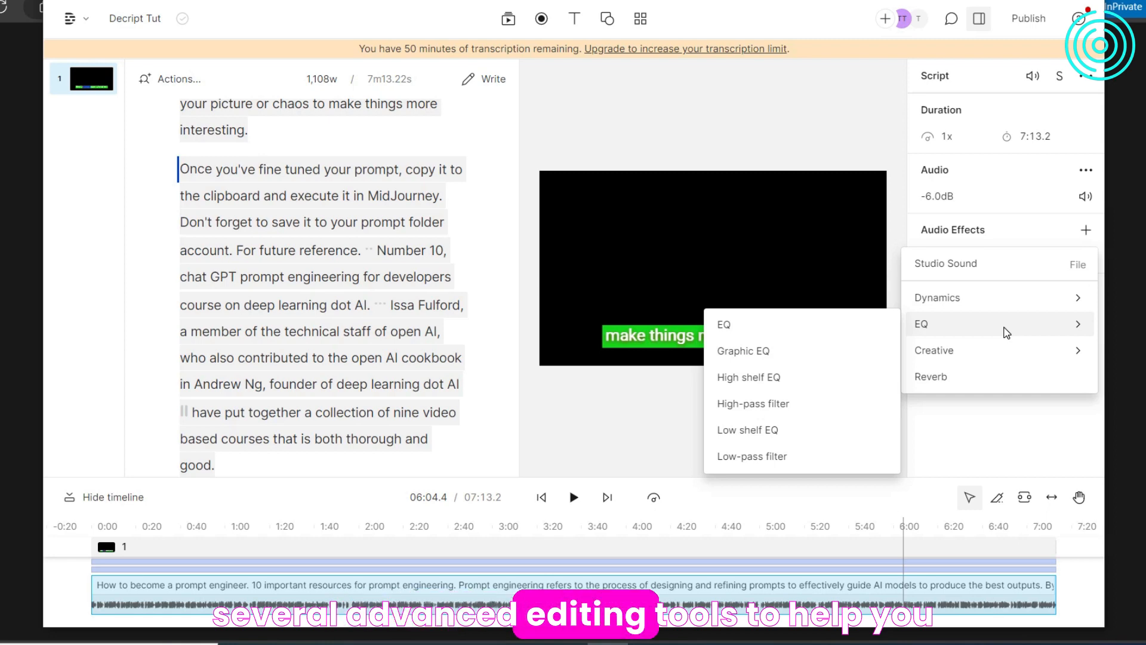
{"action": "mouse_move", "coordinate": [952, 354]}
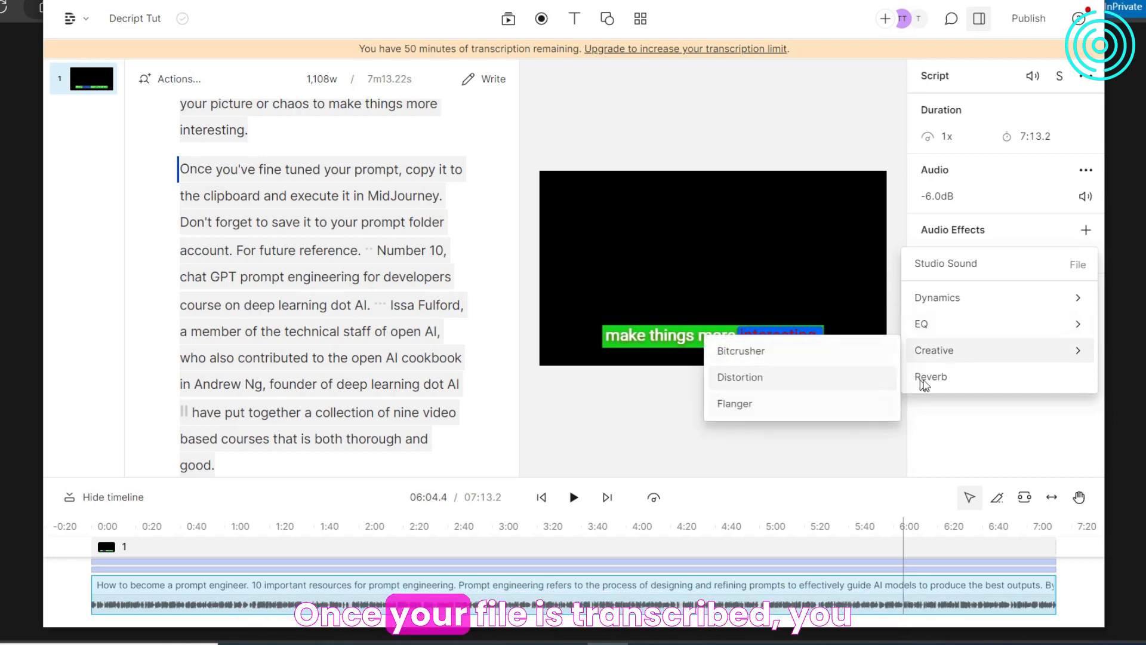
- Review the visual effects and the in and out transitions available for the scene
{"action": "left_click", "coordinate": [1019, 270]}
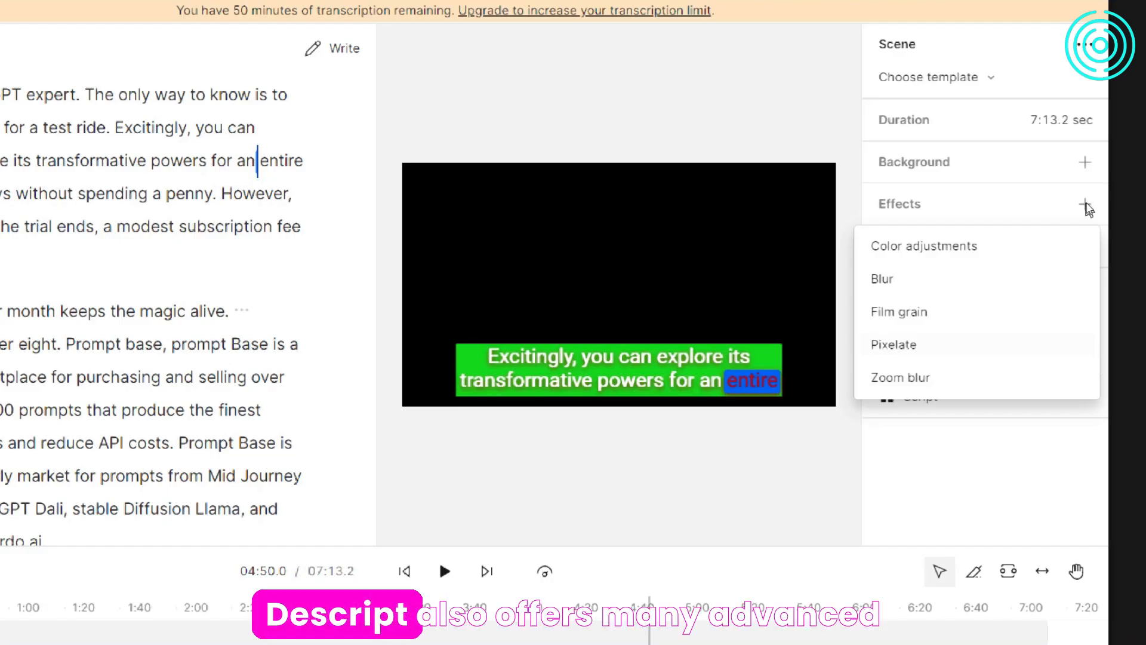
{"action": "left_click", "coordinate": [1085, 204]}
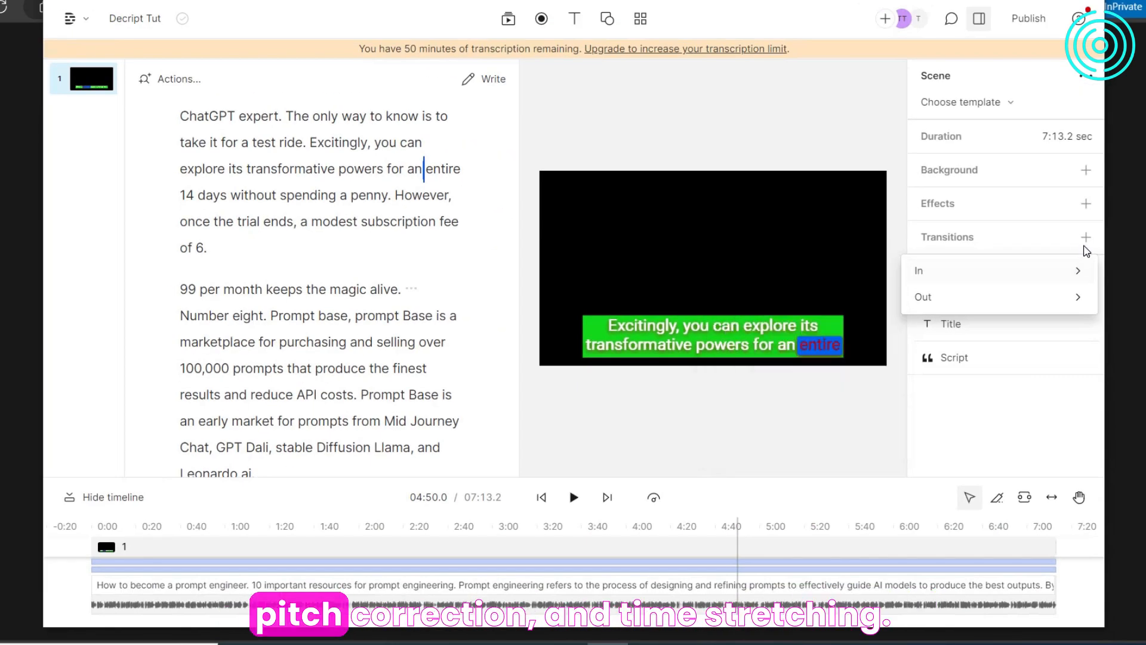
{"action": "left_click", "coordinate": [1086, 237]}
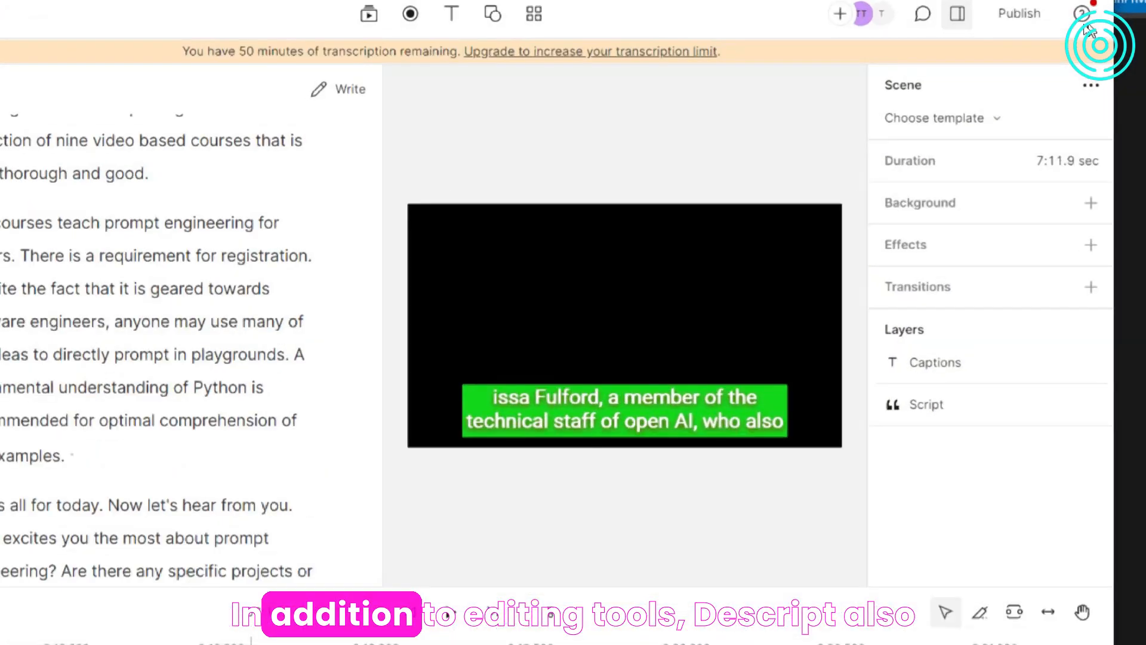
- Open the publishing options for the project and check the access levels offered for the web link
{"action": "left_click", "coordinate": [1007, 27]}
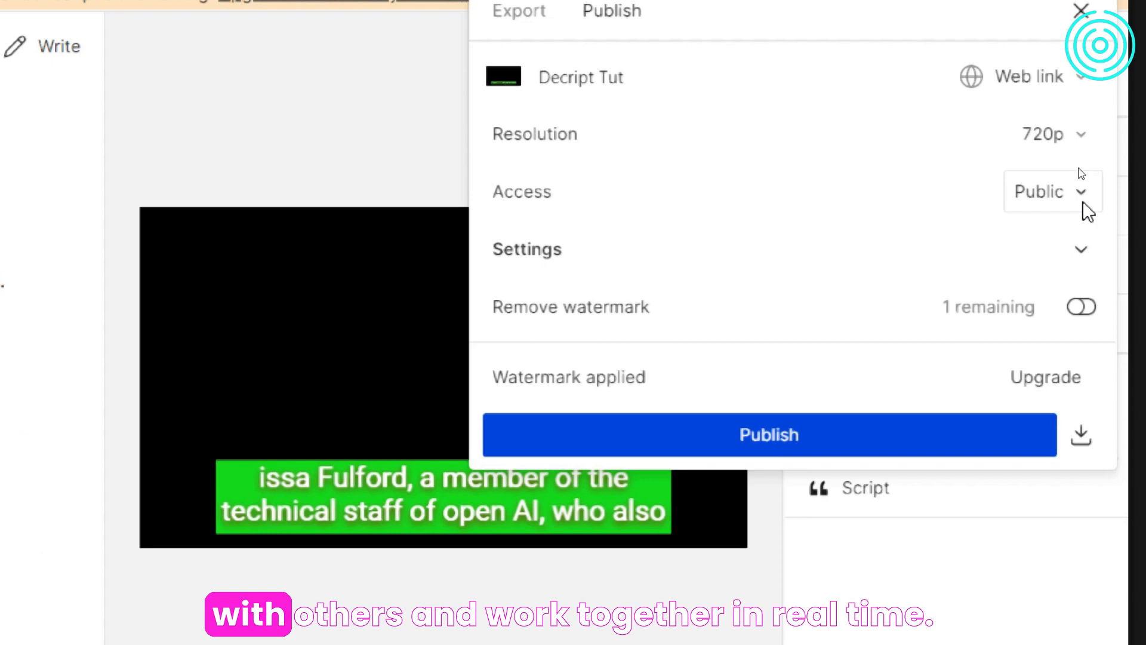
{"action": "left_click", "coordinate": [1081, 200]}
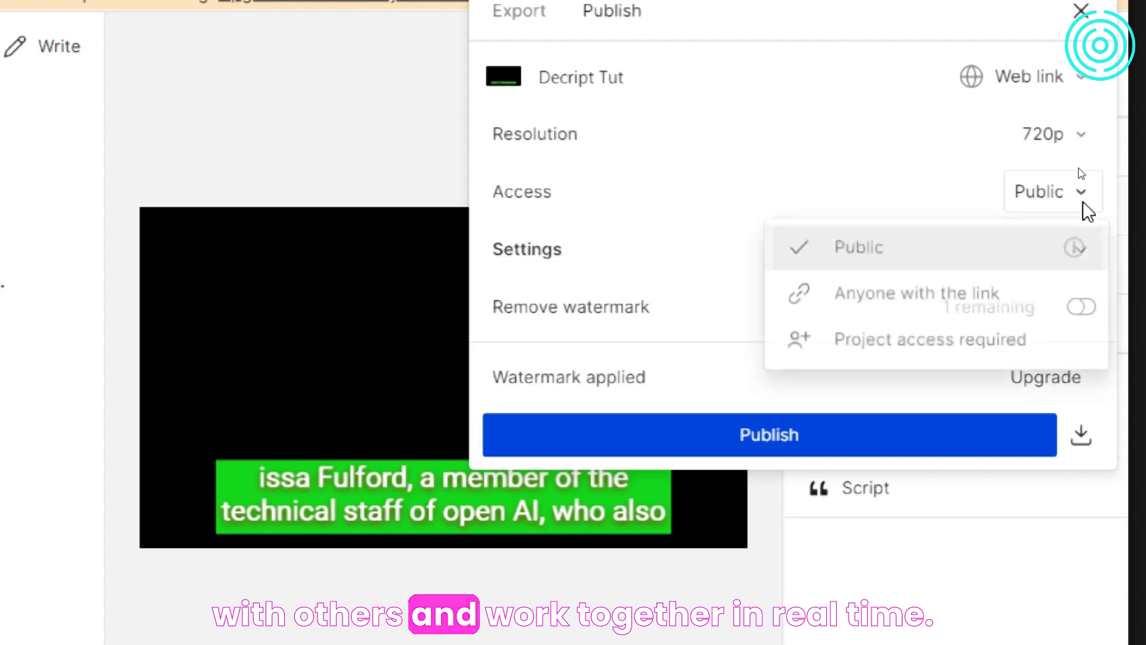
{"action": "left_click", "coordinate": [1081, 203]}
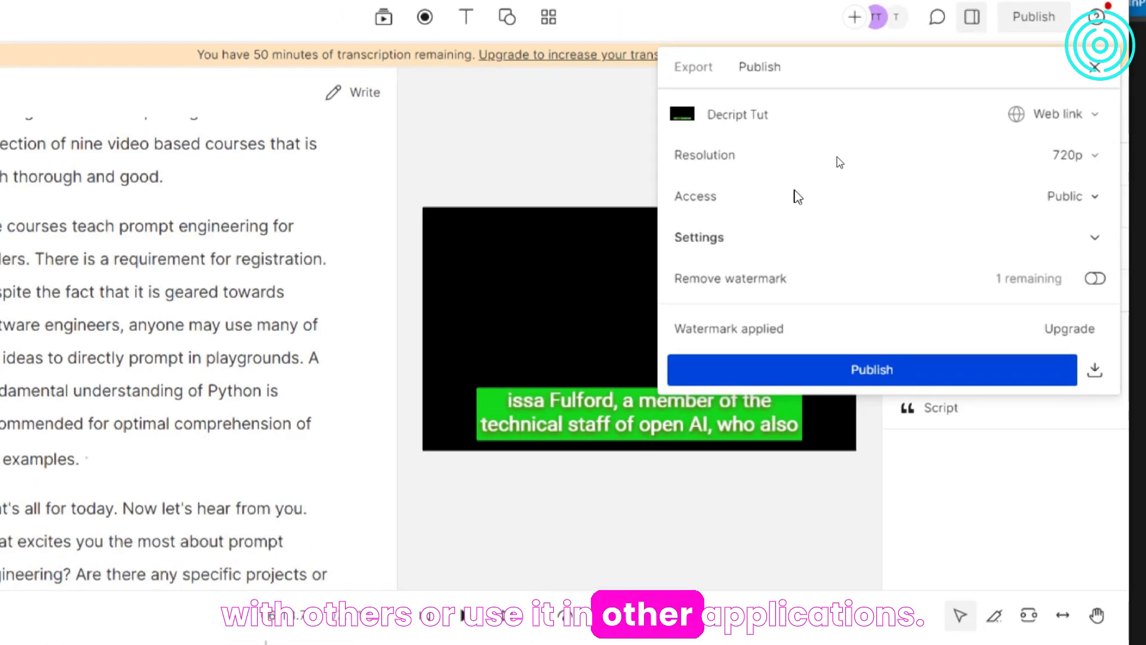
- Examine the video export settings: export range, resolution, quality and the audio options
{"action": "left_click", "coordinate": [693, 67]}
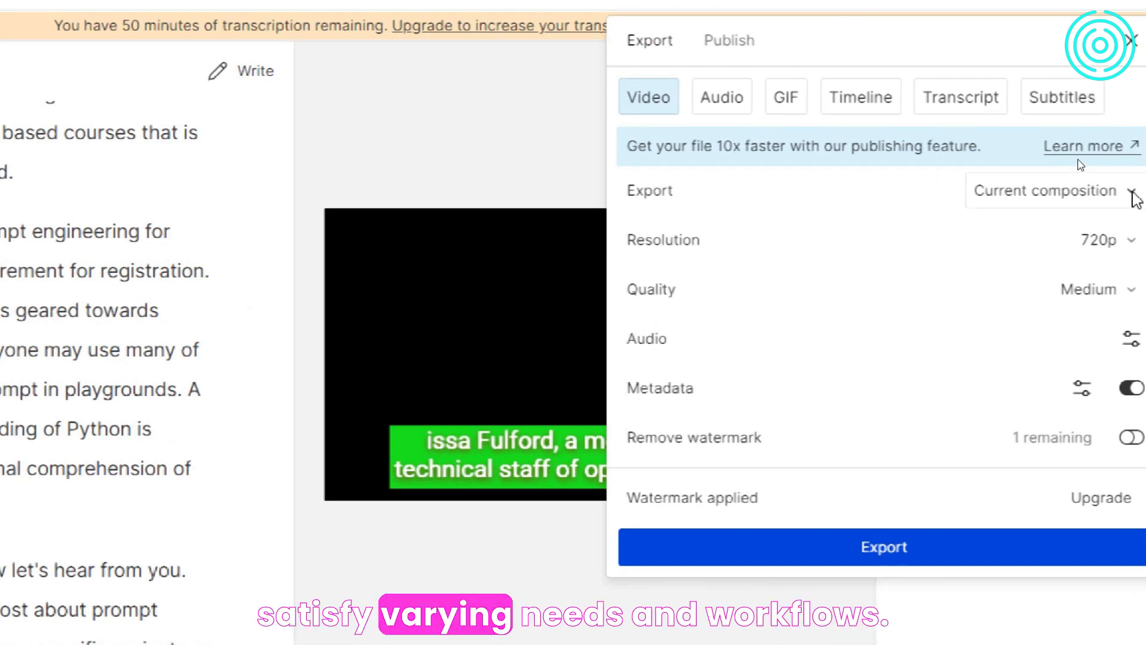
{"action": "left_click", "coordinate": [1104, 192]}
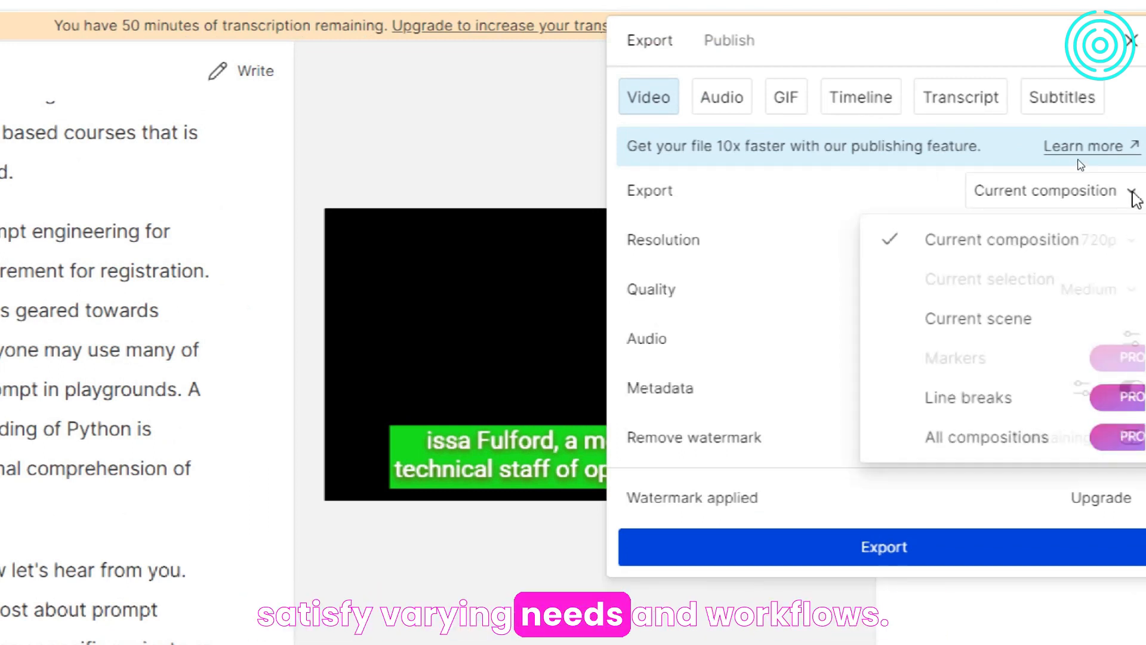
{"action": "left_click", "coordinate": [1127, 192]}
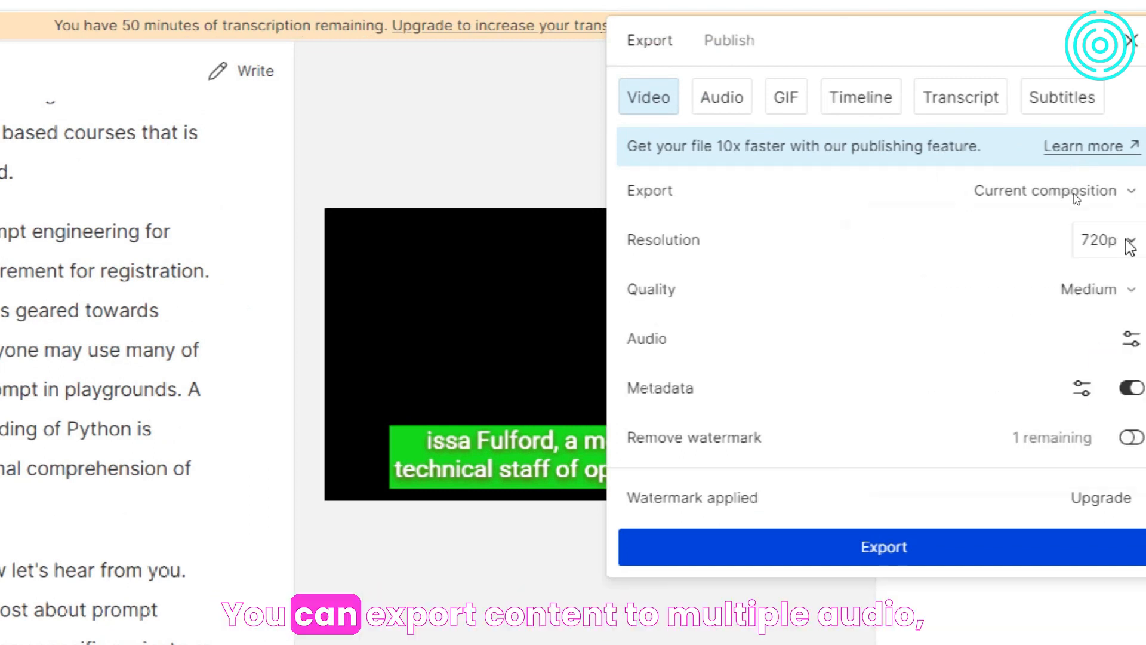
{"action": "left_click", "coordinate": [1130, 245]}
{"action": "left_click", "coordinate": [1130, 244]}
{"action": "left_click", "coordinate": [1131, 291]}
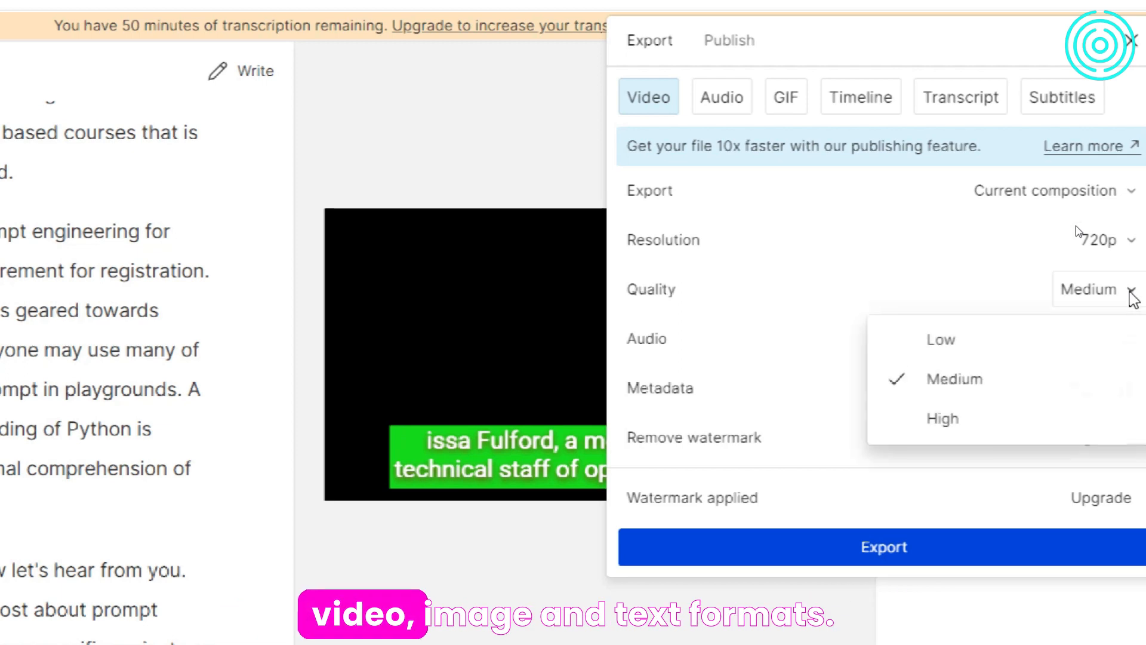
{"action": "left_click", "coordinate": [1130, 293]}
{"action": "left_click", "coordinate": [1130, 338]}
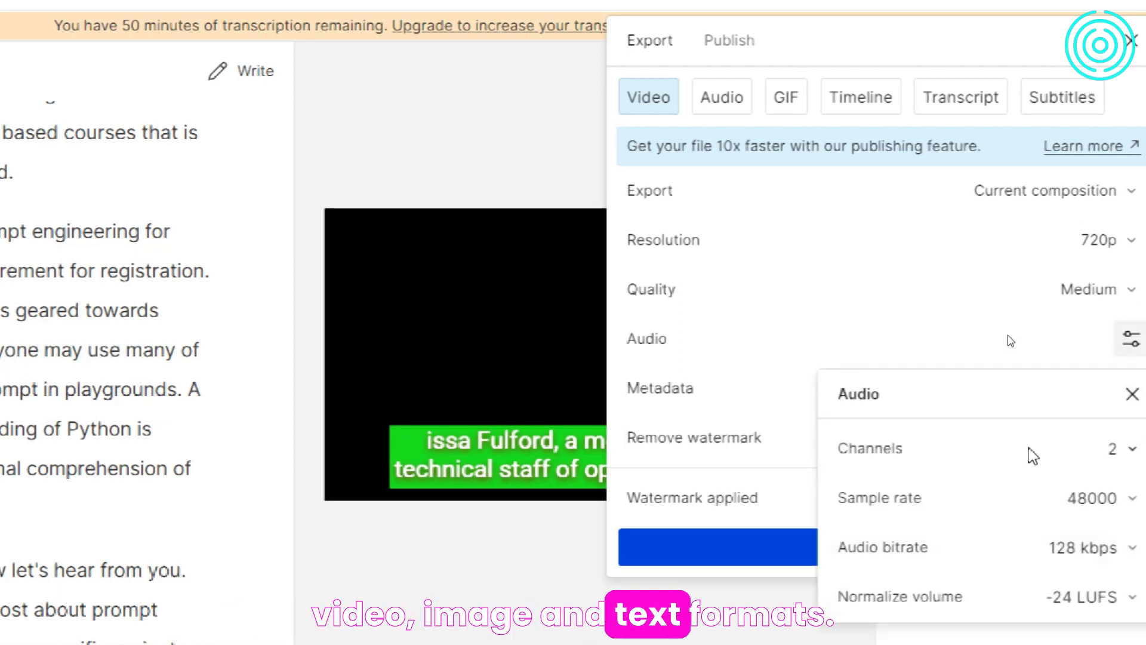
{"action": "left_click", "coordinate": [973, 358]}
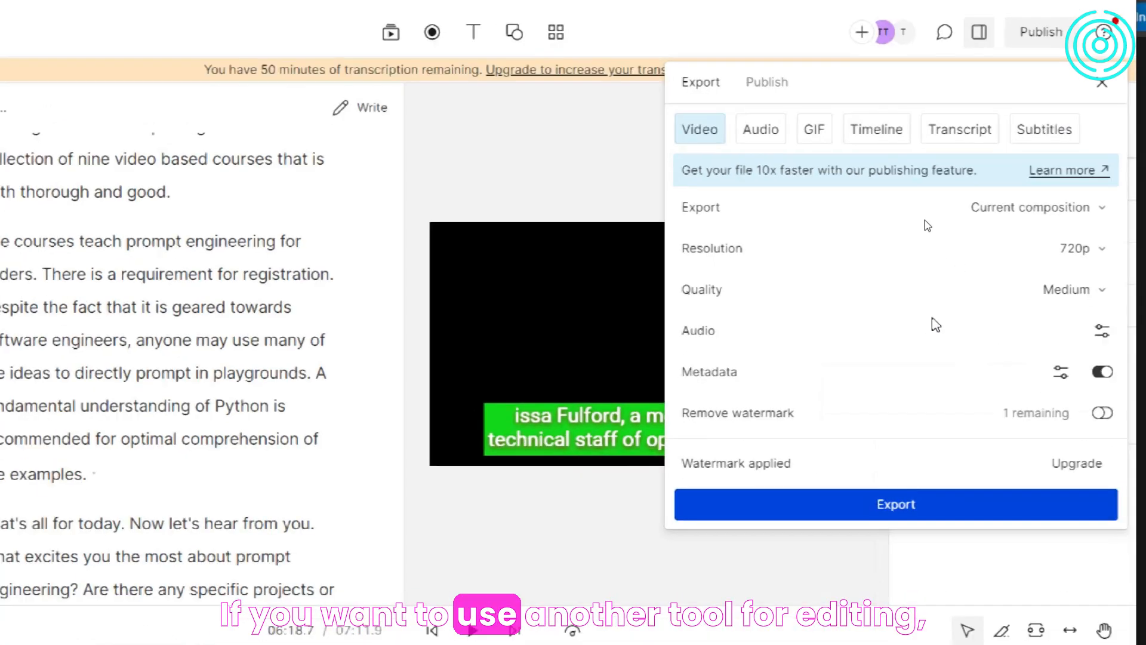
- Browse the audio and other export types and the publishing destinations, and close the publishing options
{"action": "left_click", "coordinate": [761, 129]}
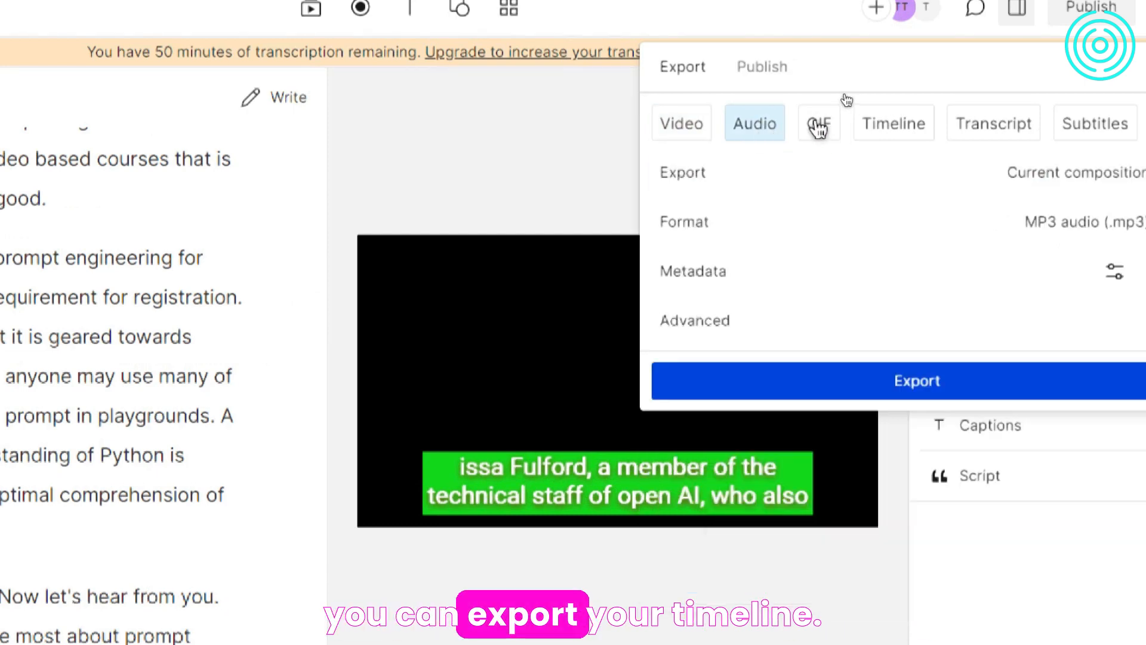
{"action": "left_click", "coordinate": [818, 127]}
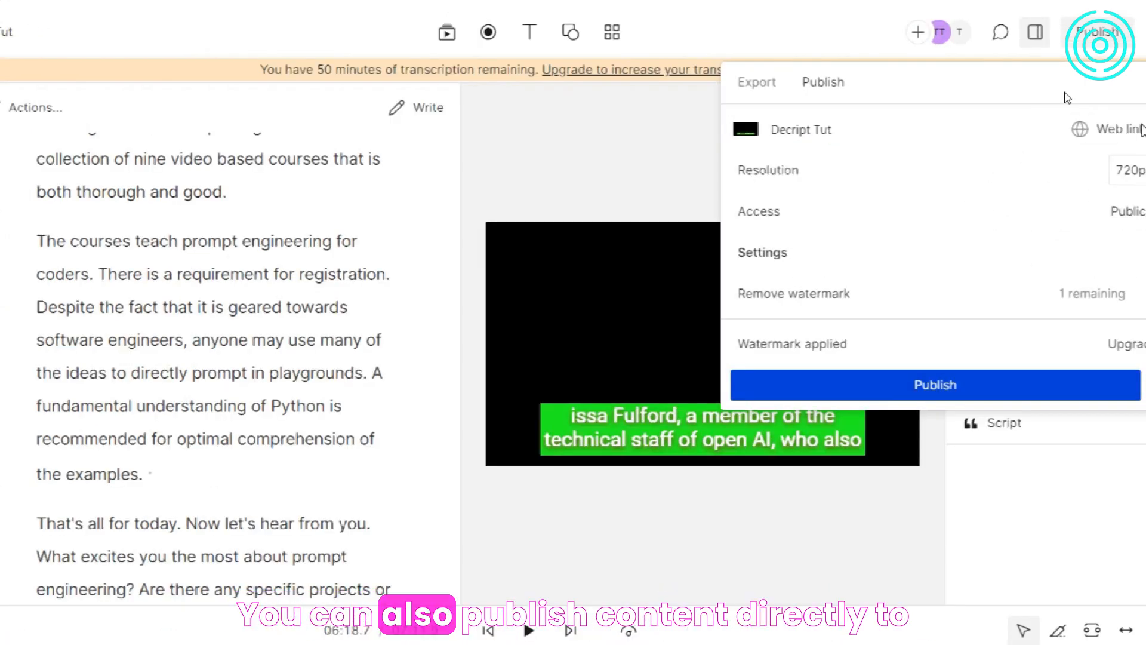
{"action": "left_click", "coordinate": [1122, 129]}
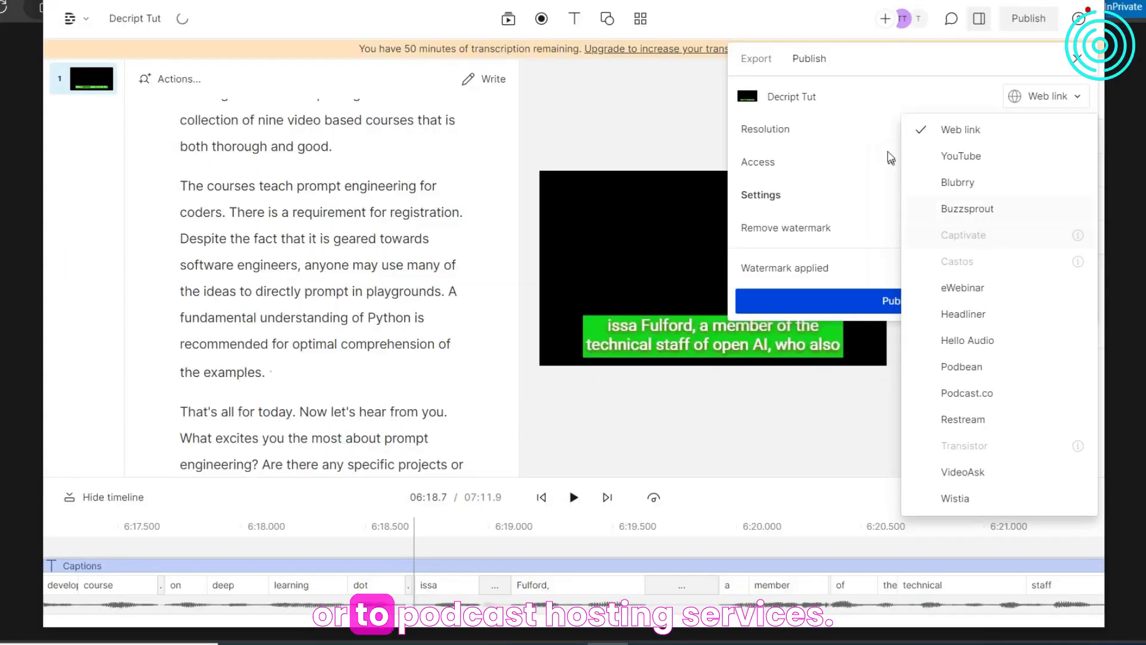
{"action": "left_click", "coordinate": [727, 36]}
{"action": "left_click", "coordinate": [690, 94]}
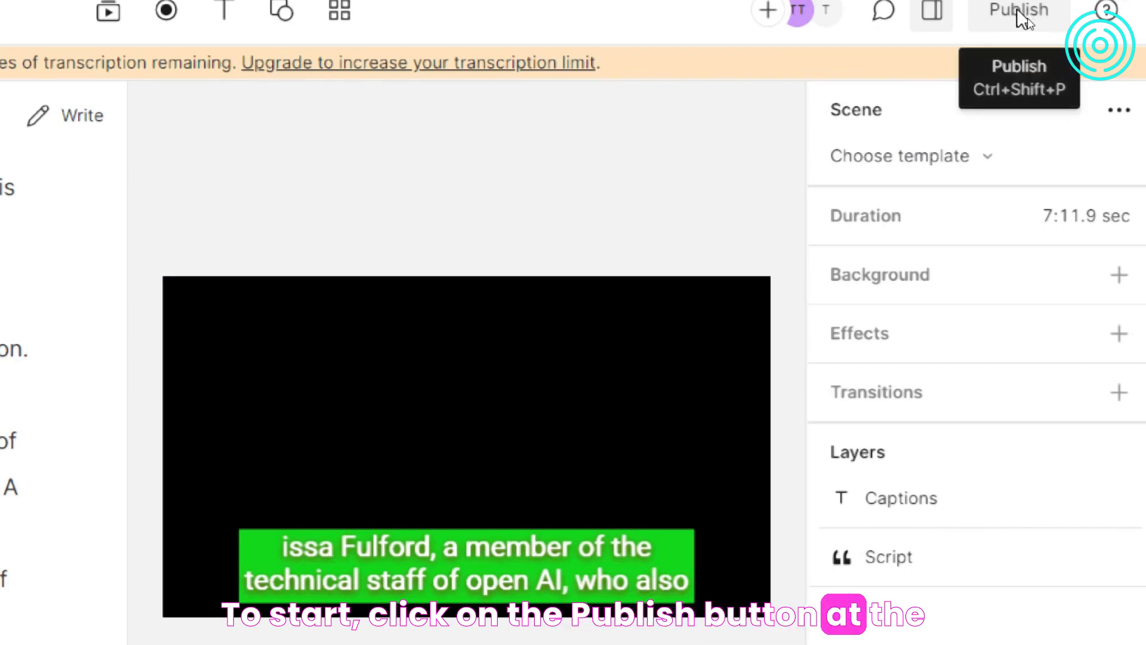
- Reopen the publishing options, review the destinations beside Web link, and return to the video export settings
{"action": "left_click", "coordinate": [1019, 13]}
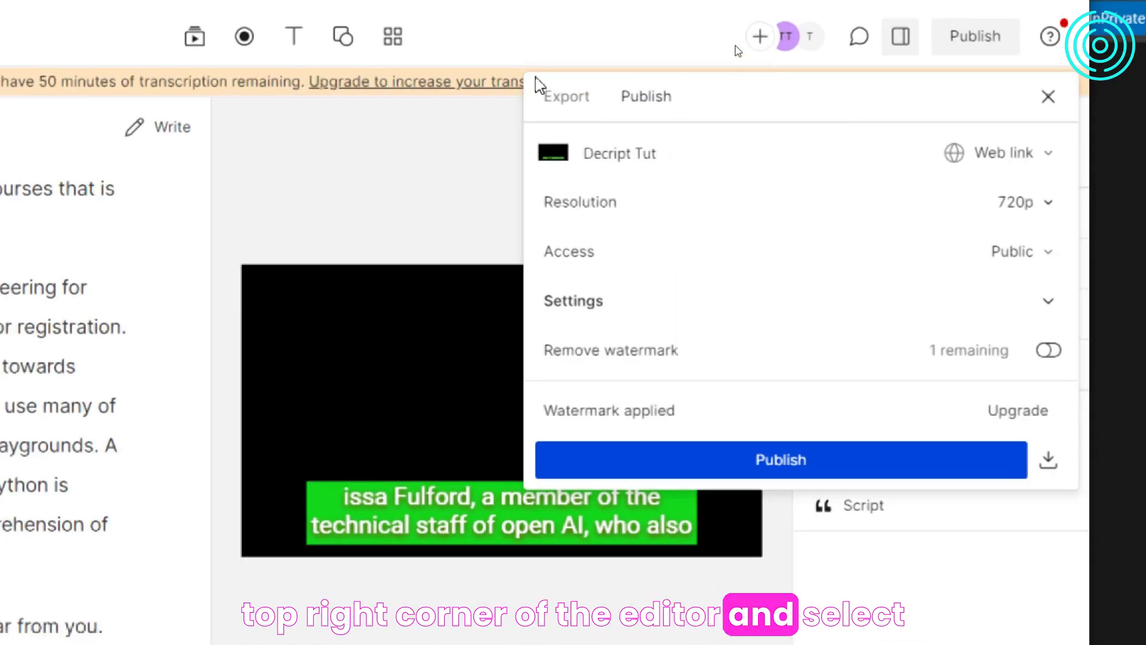
{"action": "left_click", "coordinate": [566, 96]}
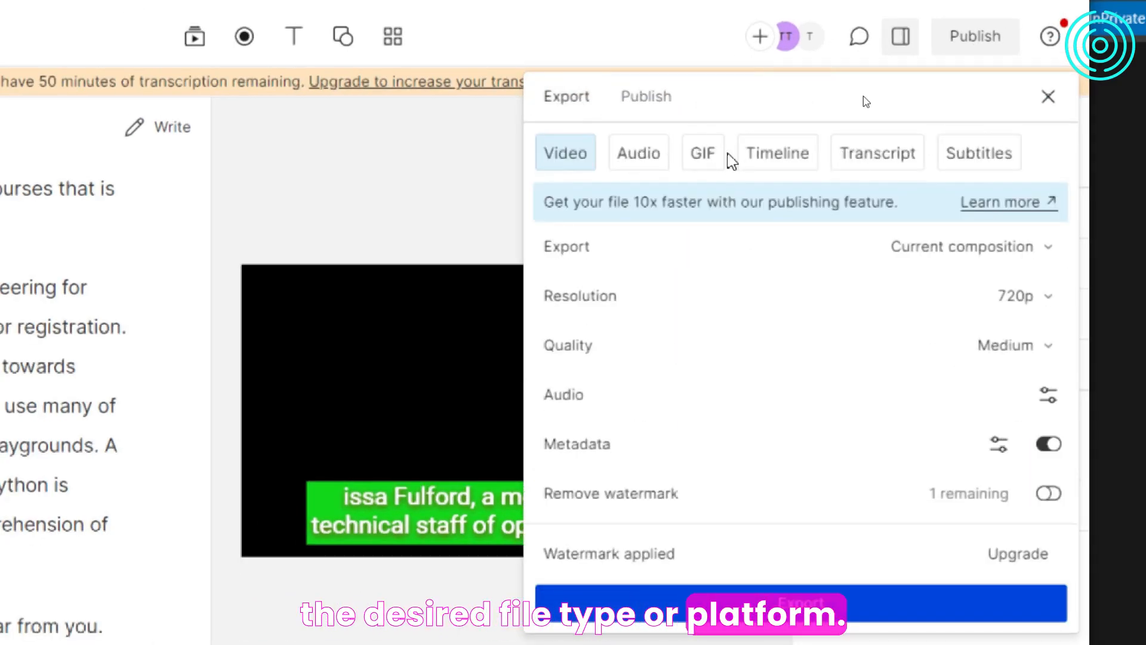
{"action": "left_click", "coordinate": [658, 106]}
{"action": "left_click", "coordinate": [1008, 154]}
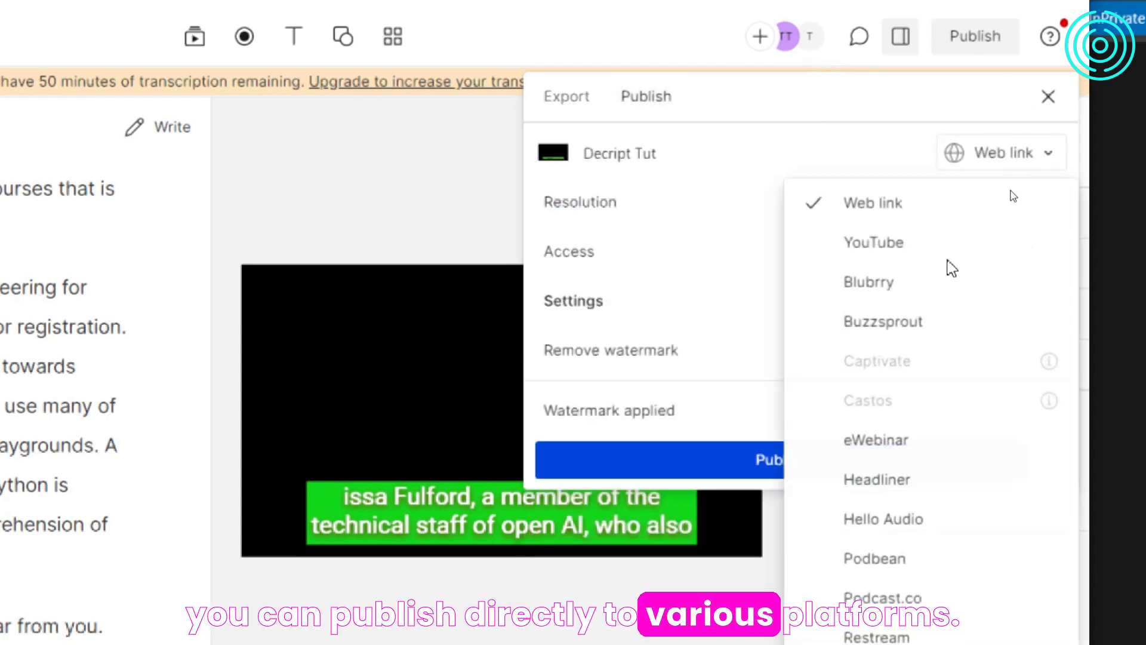
{"action": "left_click", "coordinate": [545, 97]}
{"action": "left_click", "coordinate": [558, 100]}
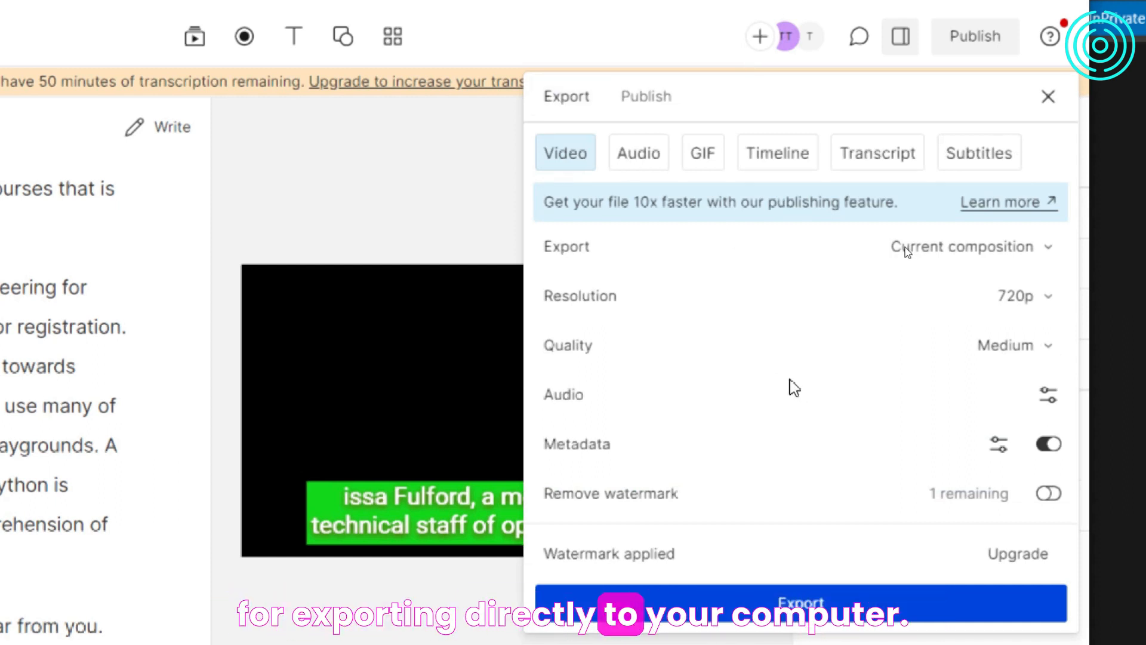
- Export the subtitles as SubRip Titles (.srt) with a maximum of 20 characters per line
{"action": "left_click", "coordinate": [898, 154]}
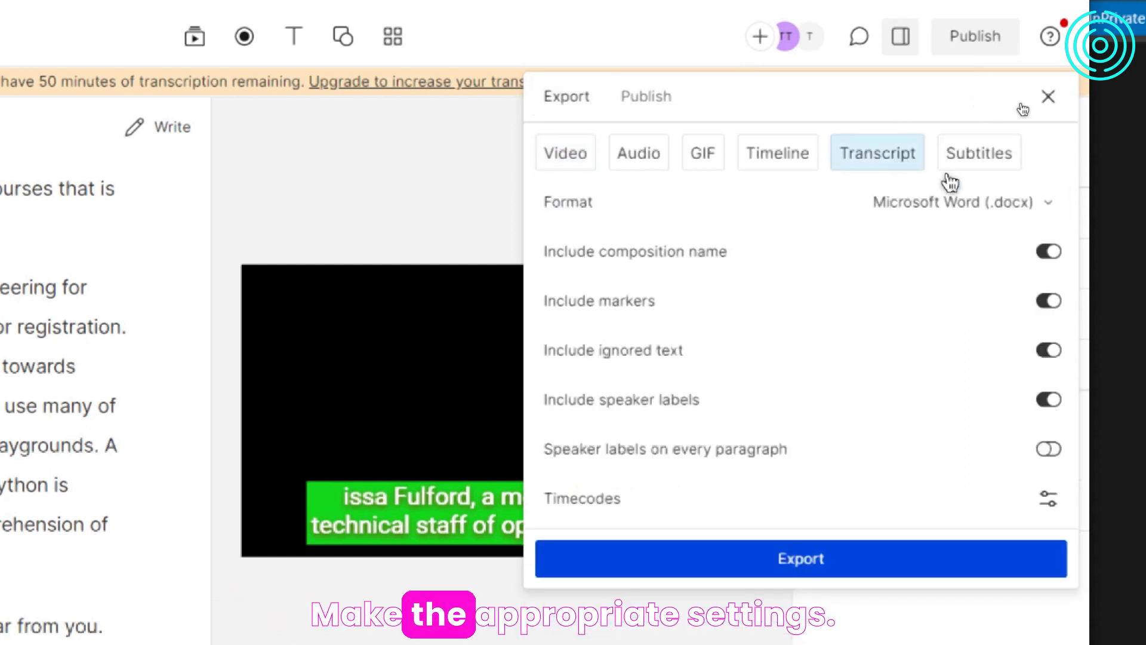
{"action": "left_click", "coordinate": [967, 156]}
{"action": "left_click", "coordinate": [1043, 301]}
{"action": "type", "text": "20"}
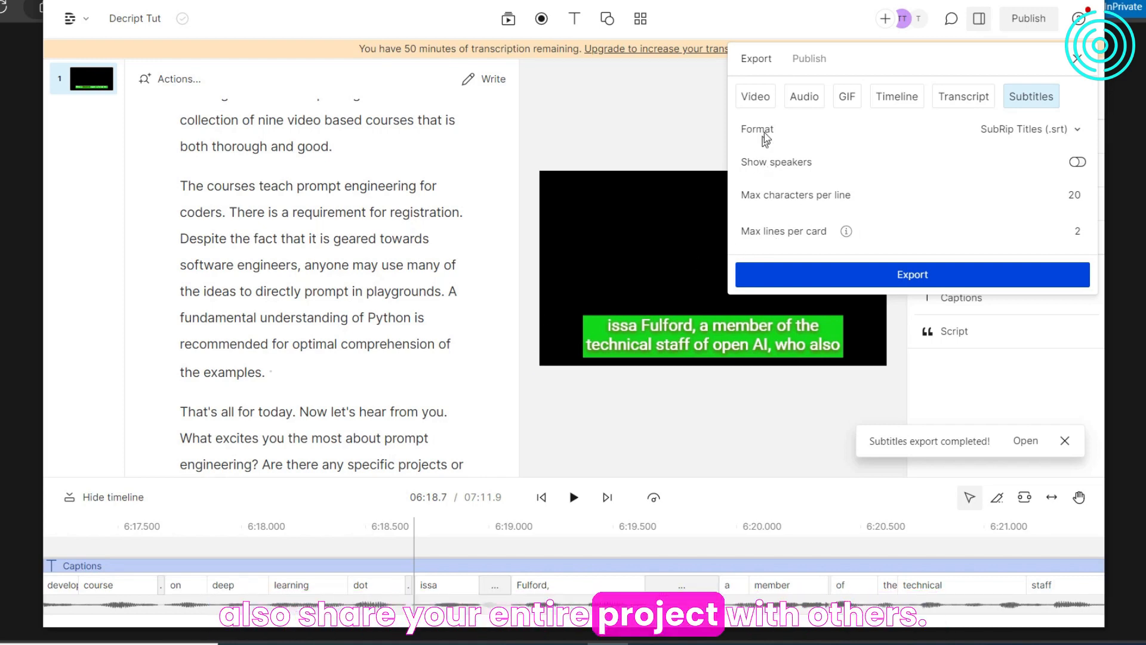
- Return to the project's publishing options and check the destination choices for Web link
{"action": "left_click", "coordinate": [796, 67]}
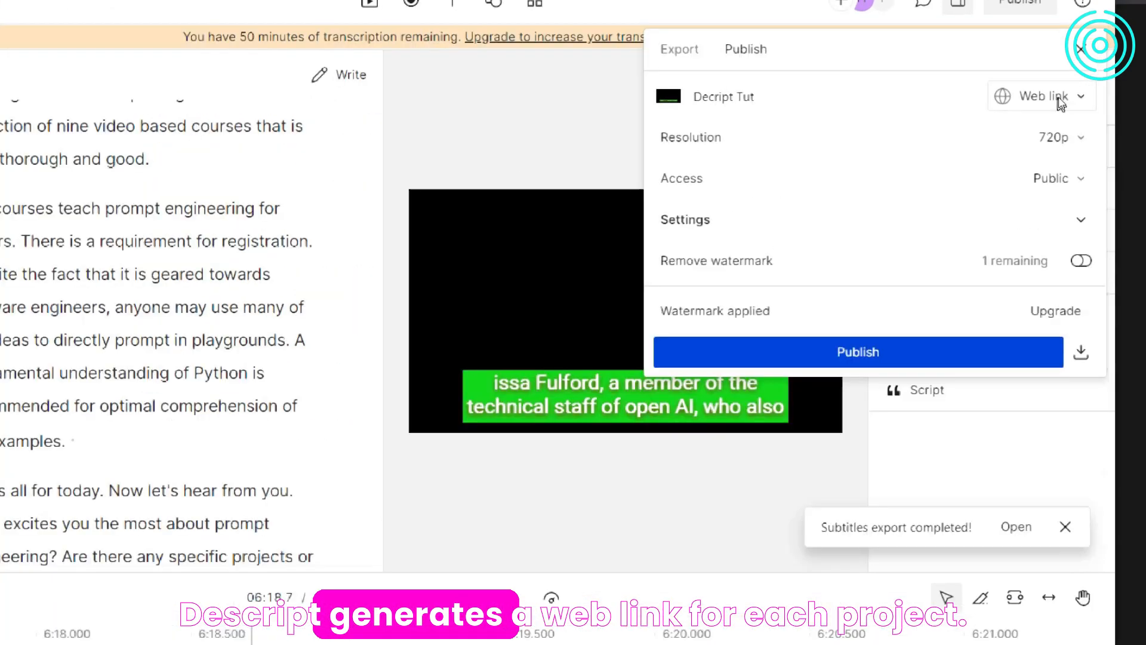
{"action": "left_click", "coordinate": [1045, 97]}
{"action": "left_click", "coordinate": [1055, 120]}
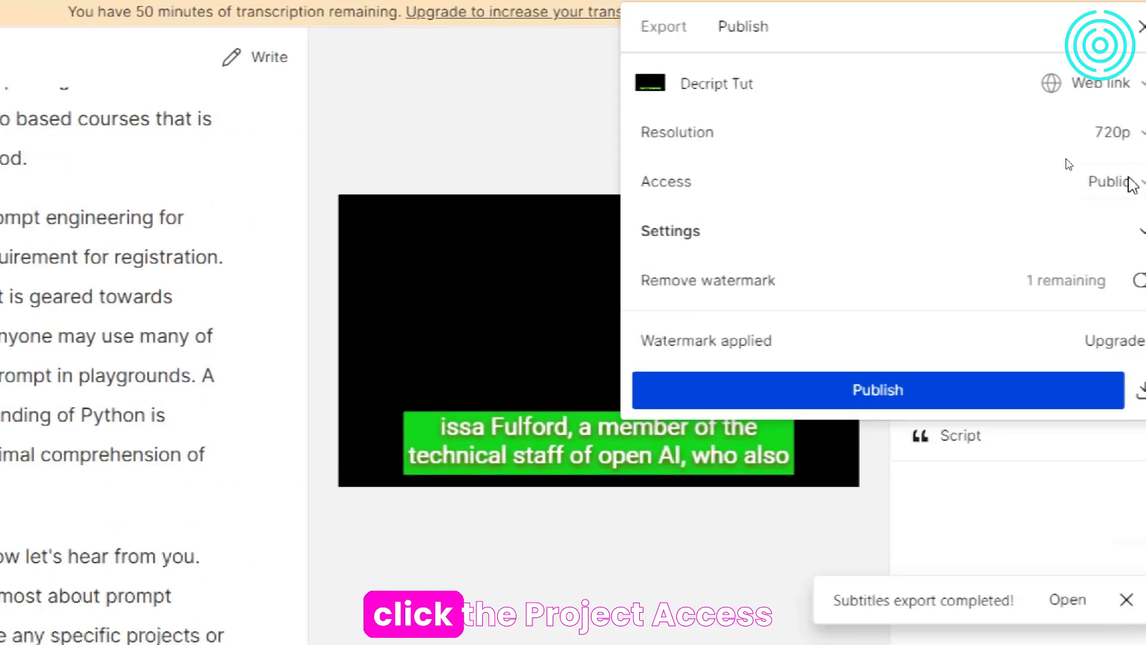
- Try the access levels Anyone with the link and Project access required, and set the access back to Public
{"action": "left_click", "coordinate": [1120, 182]}
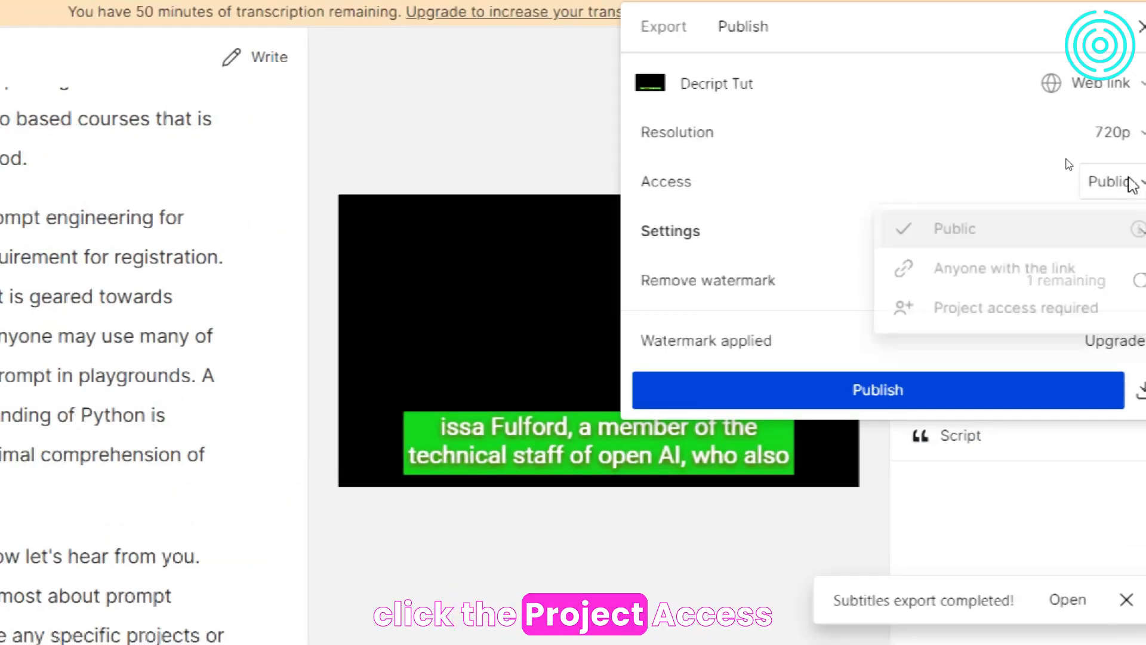
{"action": "left_click", "coordinate": [955, 242]}
{"action": "left_click", "coordinate": [1110, 182]}
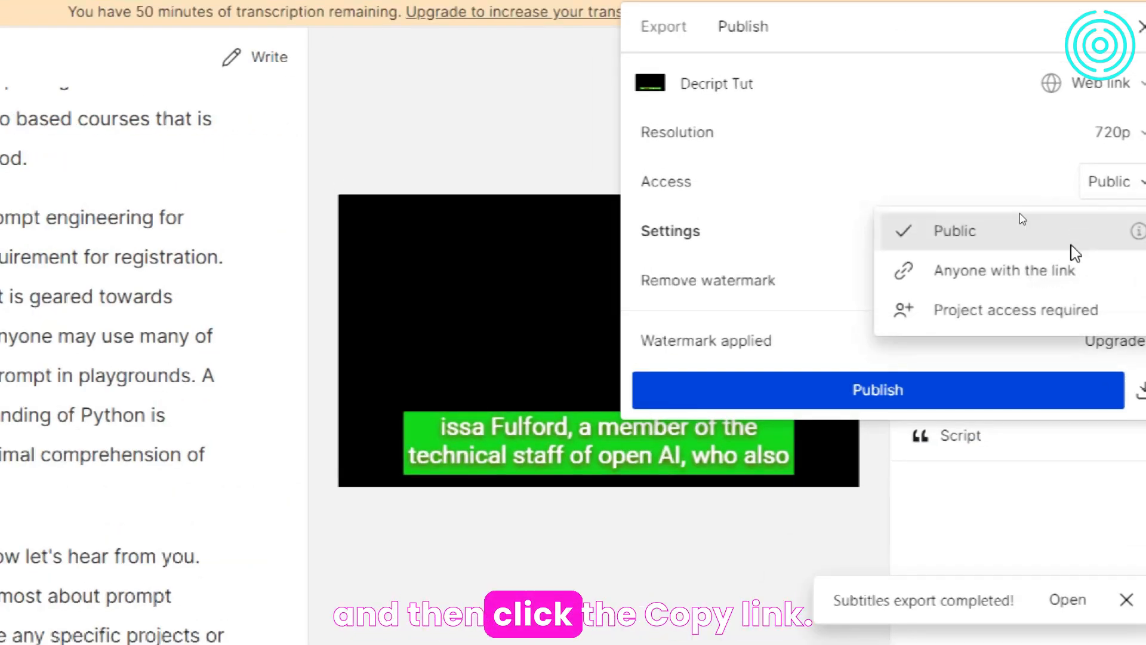
{"action": "left_click", "coordinate": [1056, 284]}
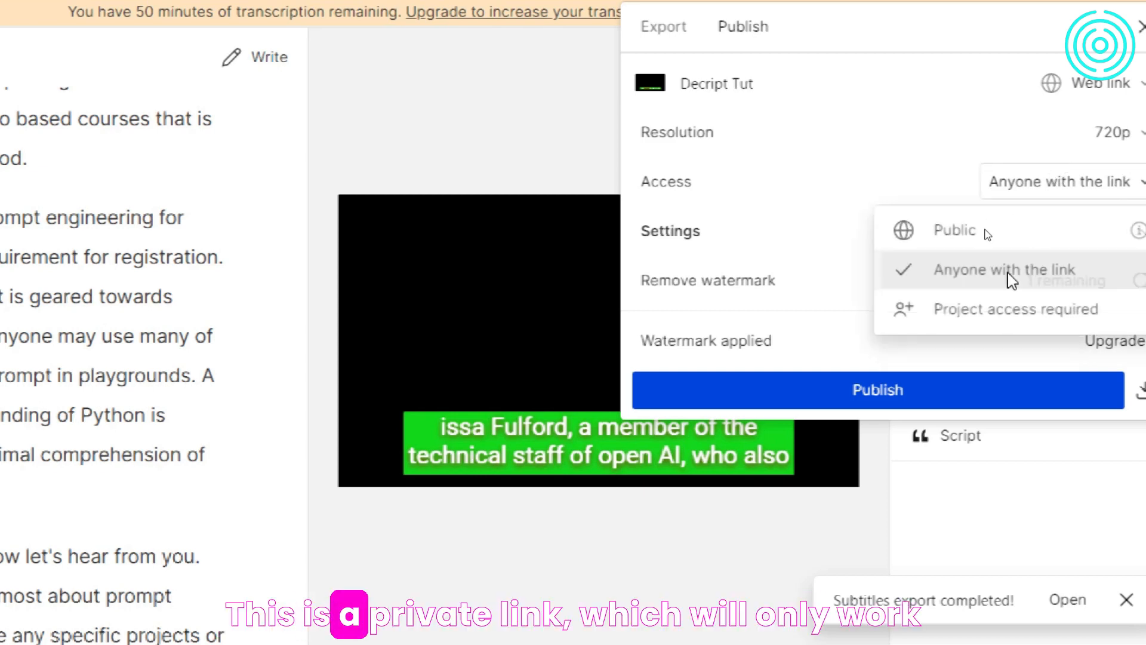
{"action": "left_click", "coordinate": [1009, 308]}
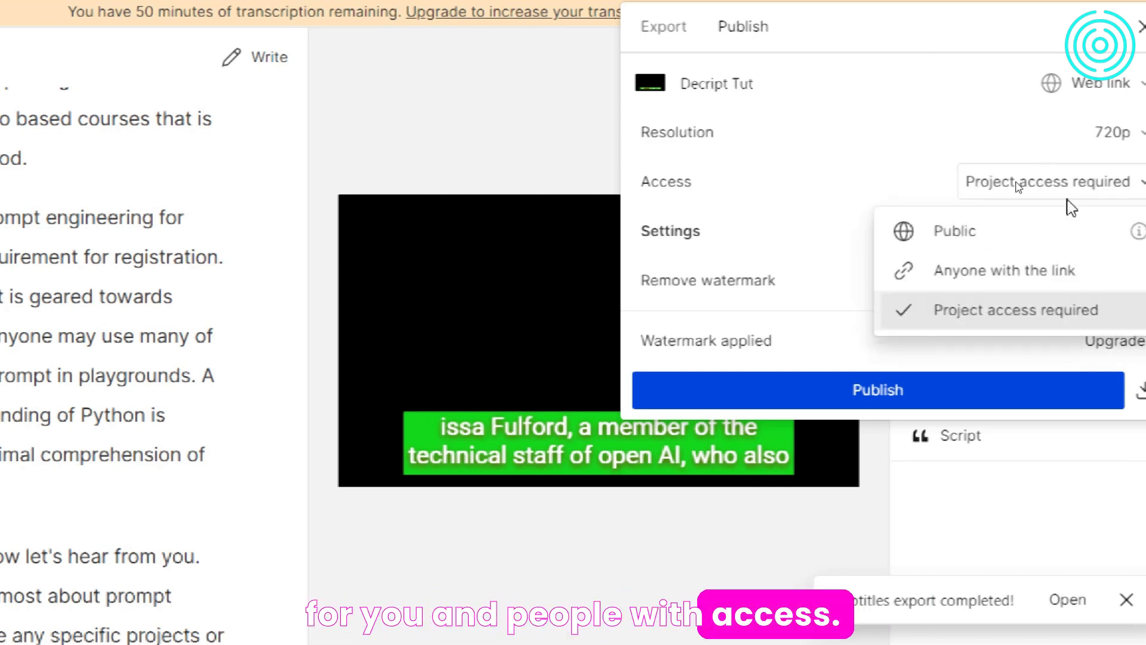
{"action": "left_click", "coordinate": [1044, 238]}
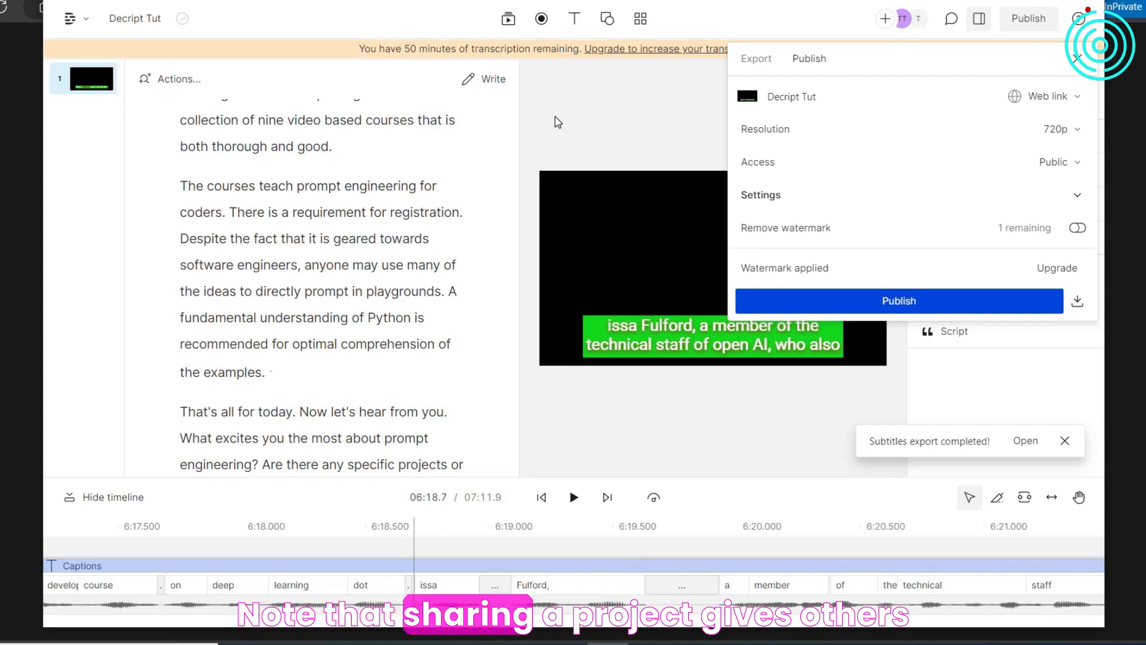
- Close the export and publishing options and open the application's main menu
{"action": "left_click", "coordinate": [756, 58]}
{"action": "left_click", "coordinate": [794, 62]}
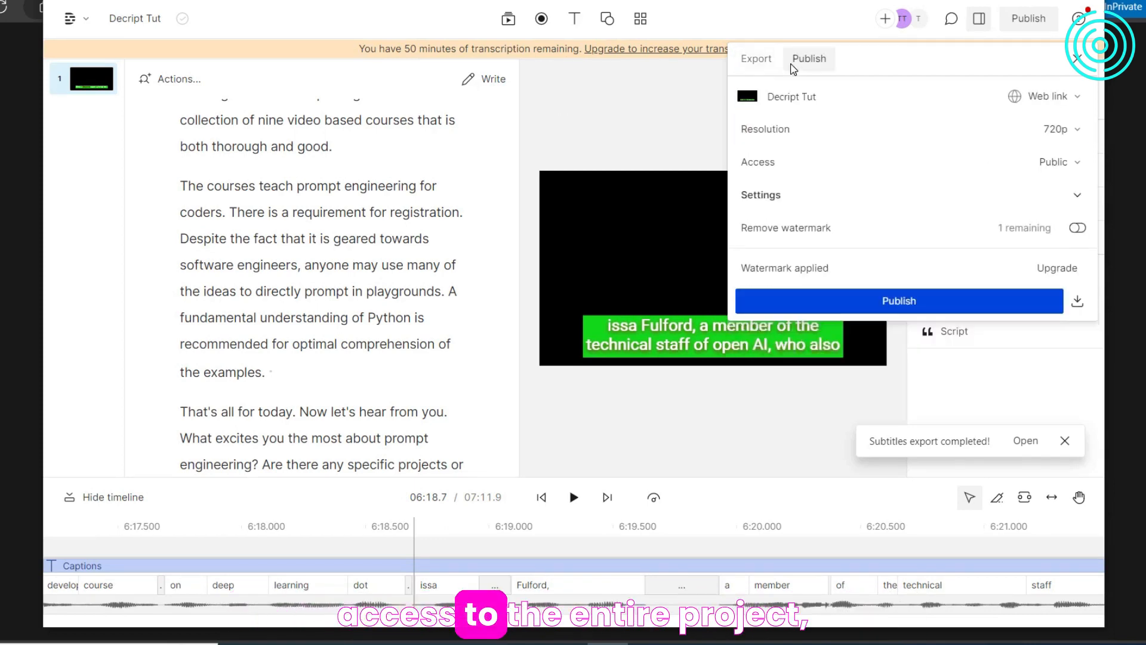
{"action": "left_click", "coordinate": [646, 114]}
{"action": "left_click", "coordinate": [71, 19]}
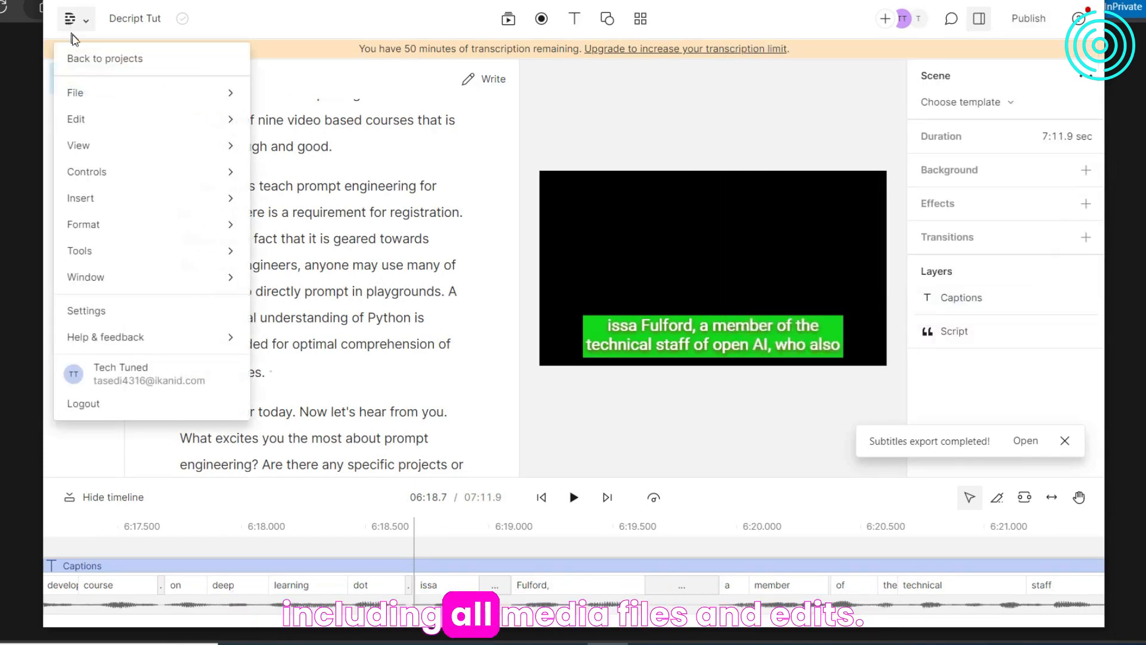